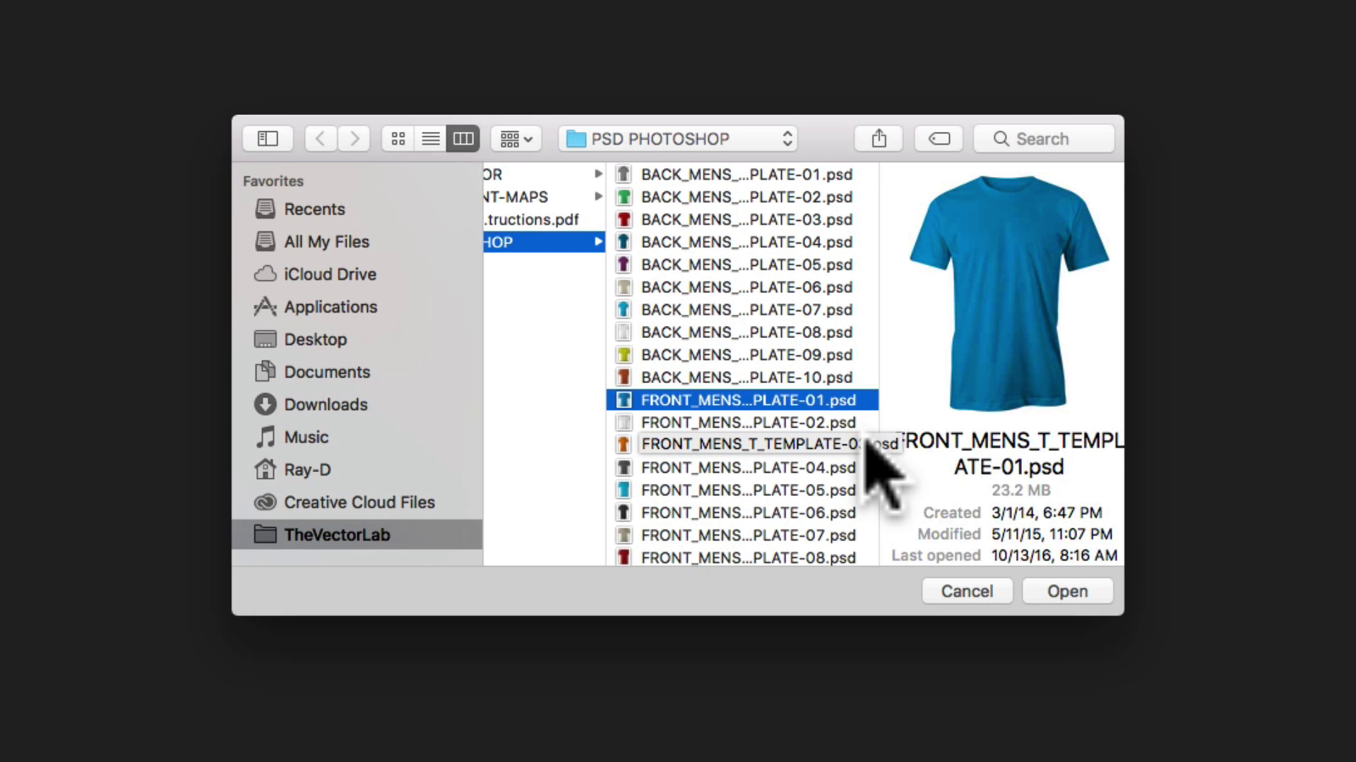
Step: Open FRONT_MENS_T_TEMPLATE-01.psd from the PSD PHOTOSHOP folder
click(1075, 593)
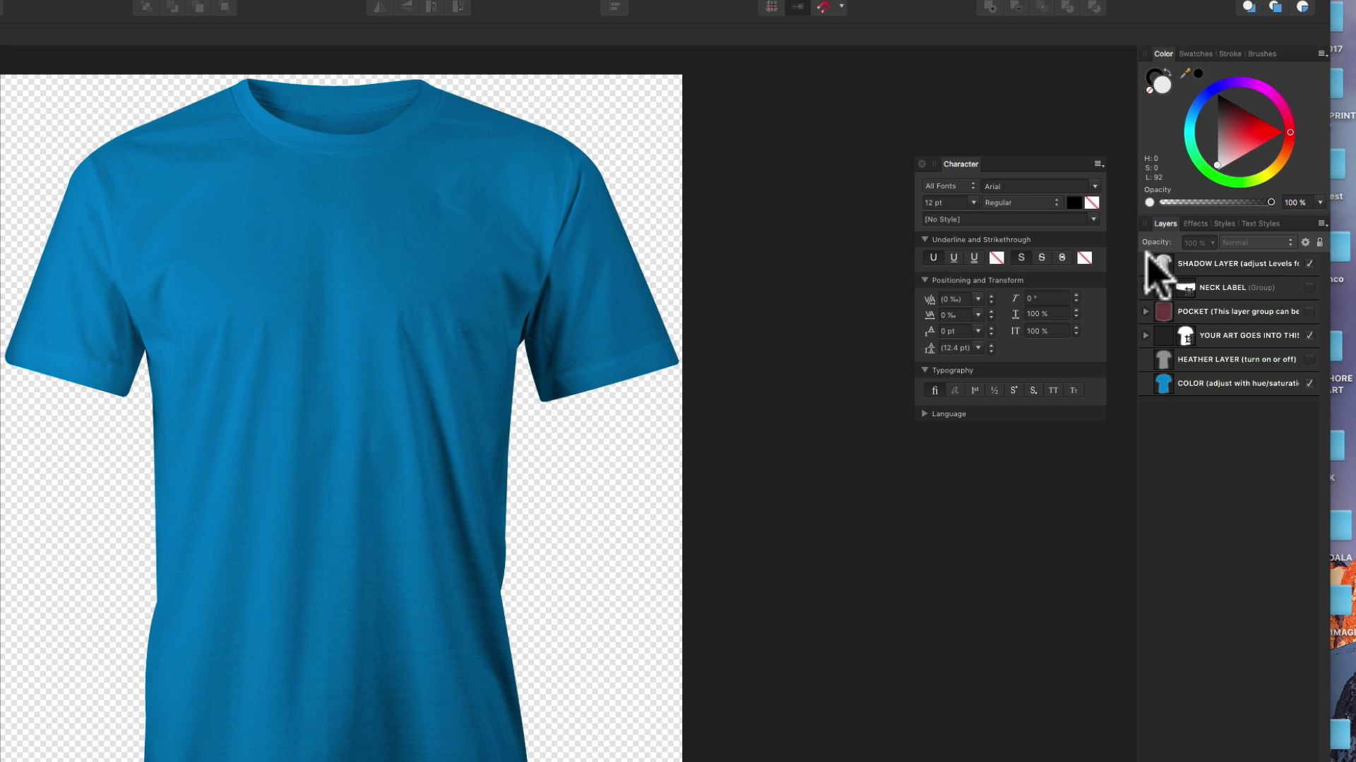
Step: Compare the Shadow layer, show NECK LABEL, and nudge its HIDE THIS LAYER graphic slightly
click(1309, 263)
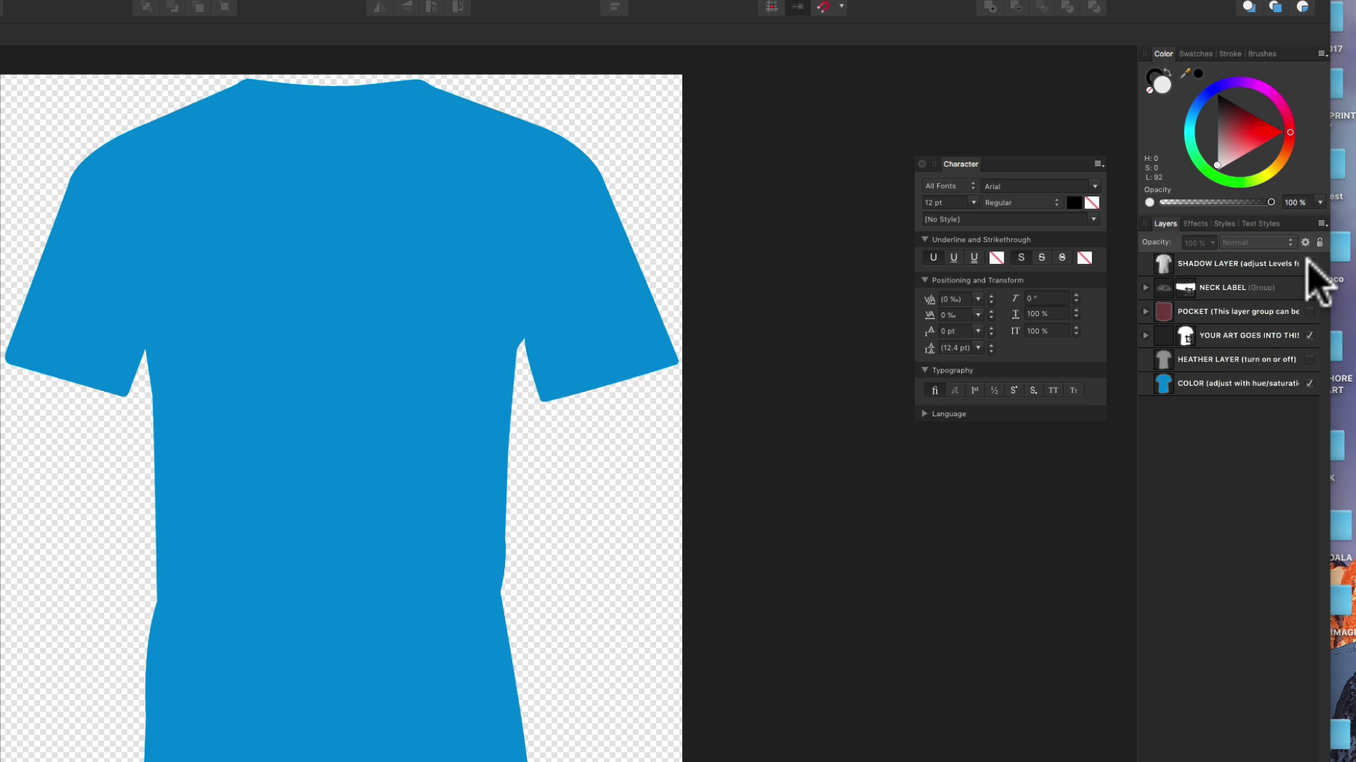
click(1308, 263)
click(1308, 286)
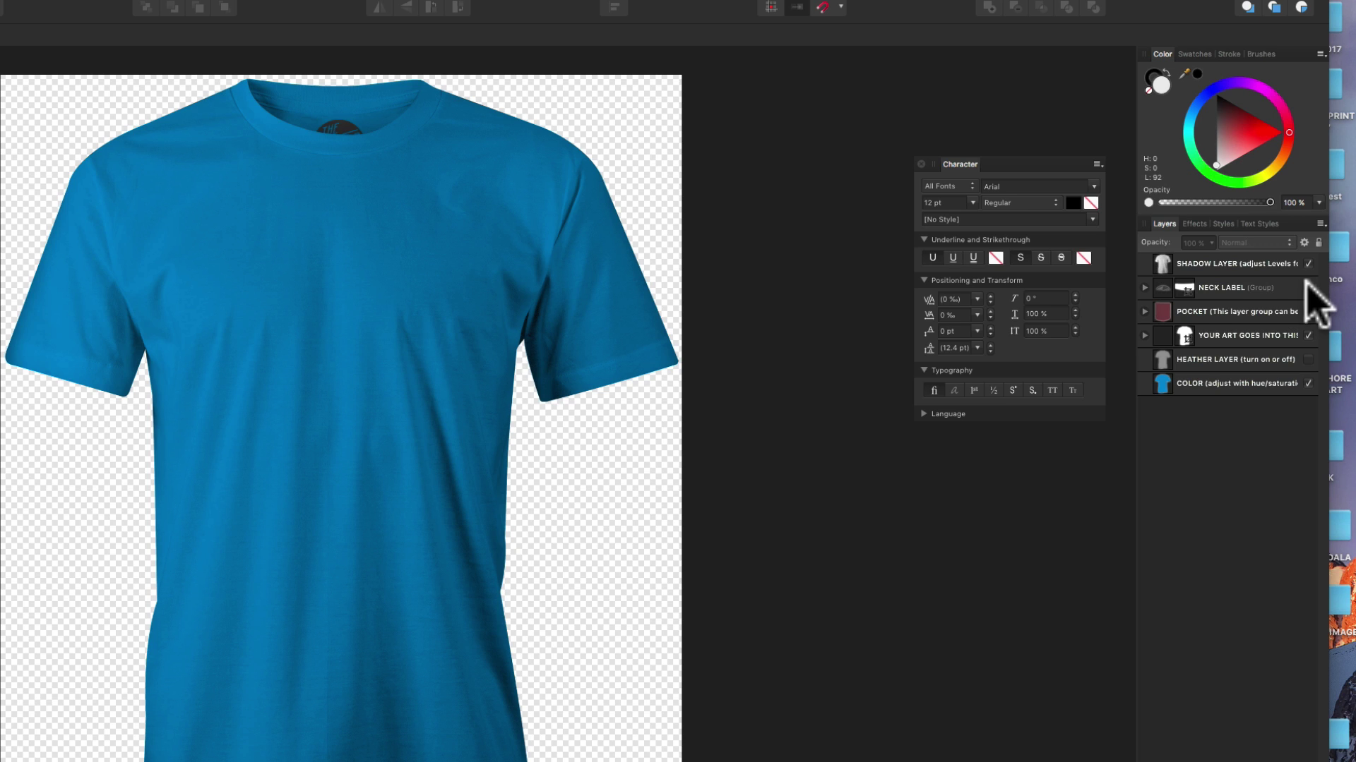
click(1144, 287)
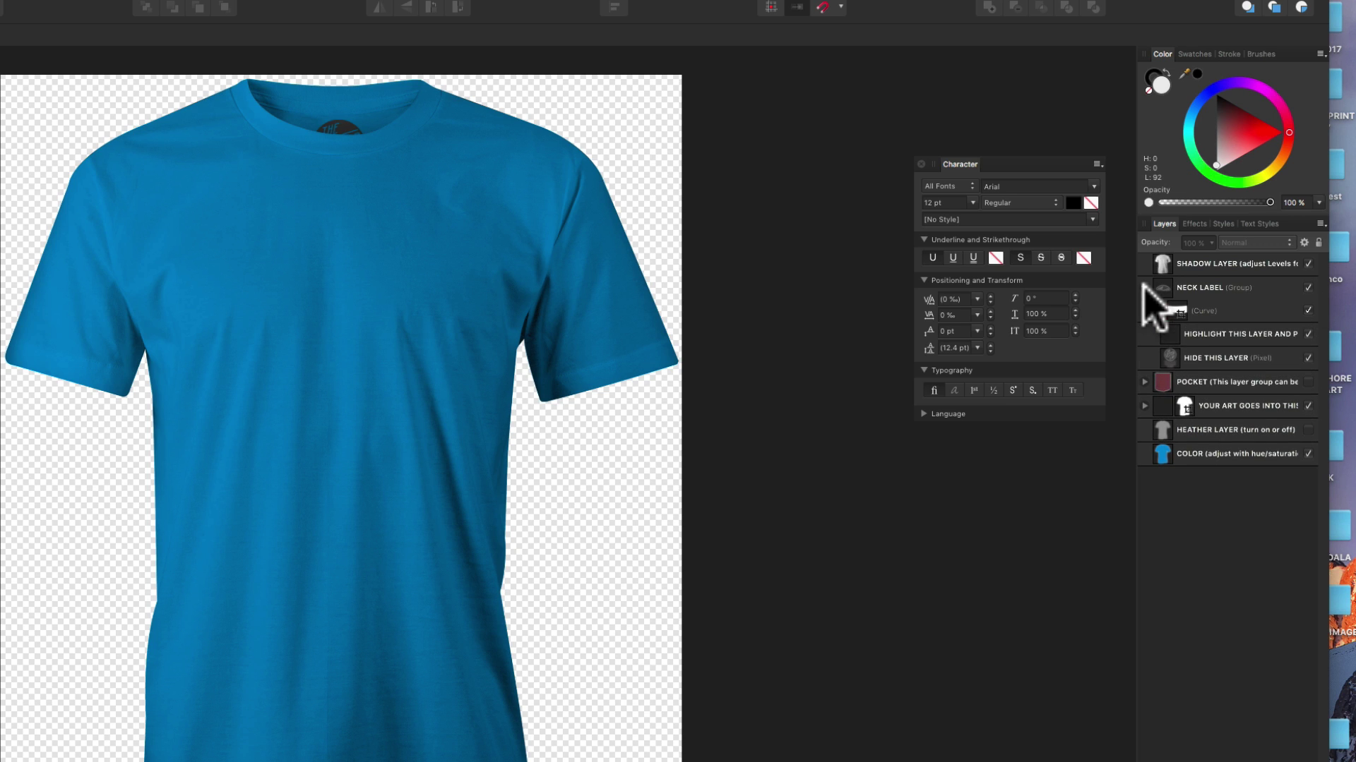
click(1198, 358)
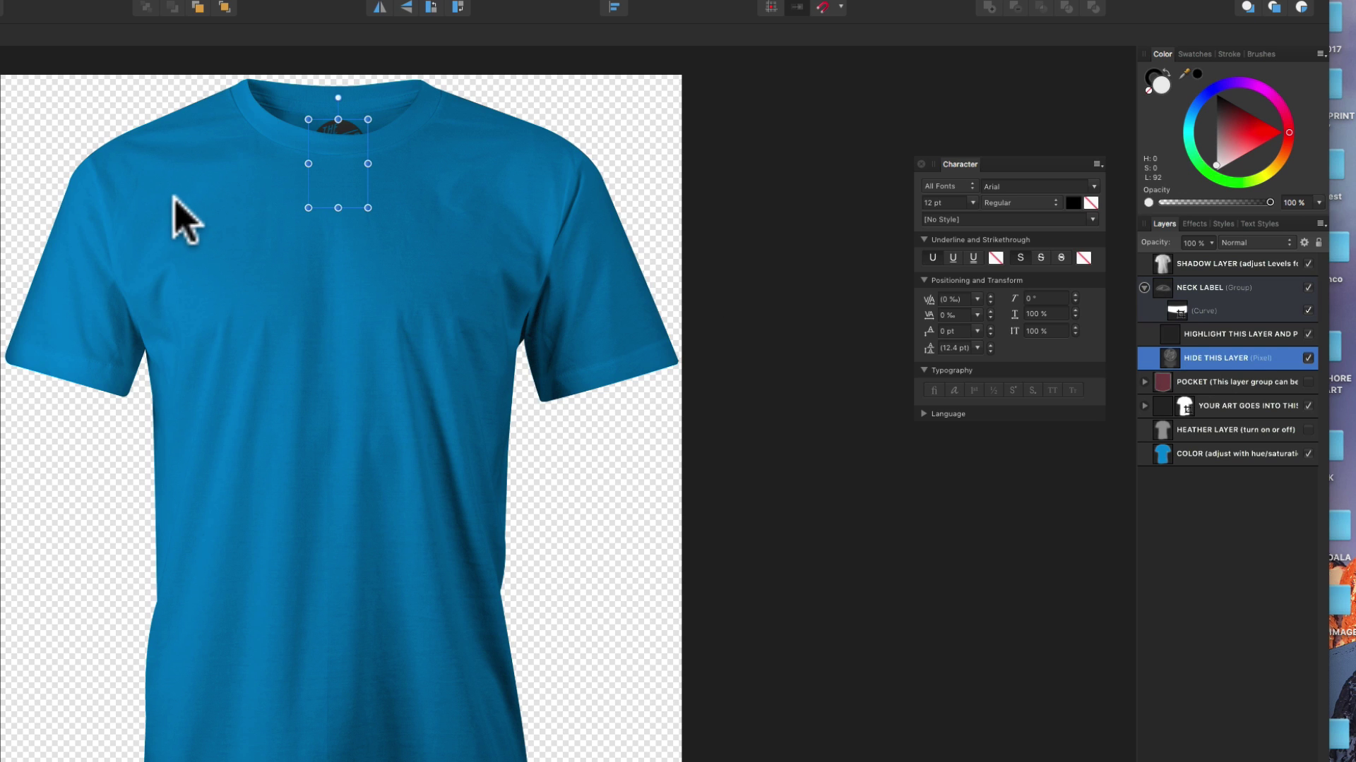
mouse_move(345, 147)
mouse_down()
mouse_move(353, 131)
mouse_move(339, 130)
mouse_move(355, 149)
mouse_move(333, 132)
mouse_move(340, 146)
mouse_up()
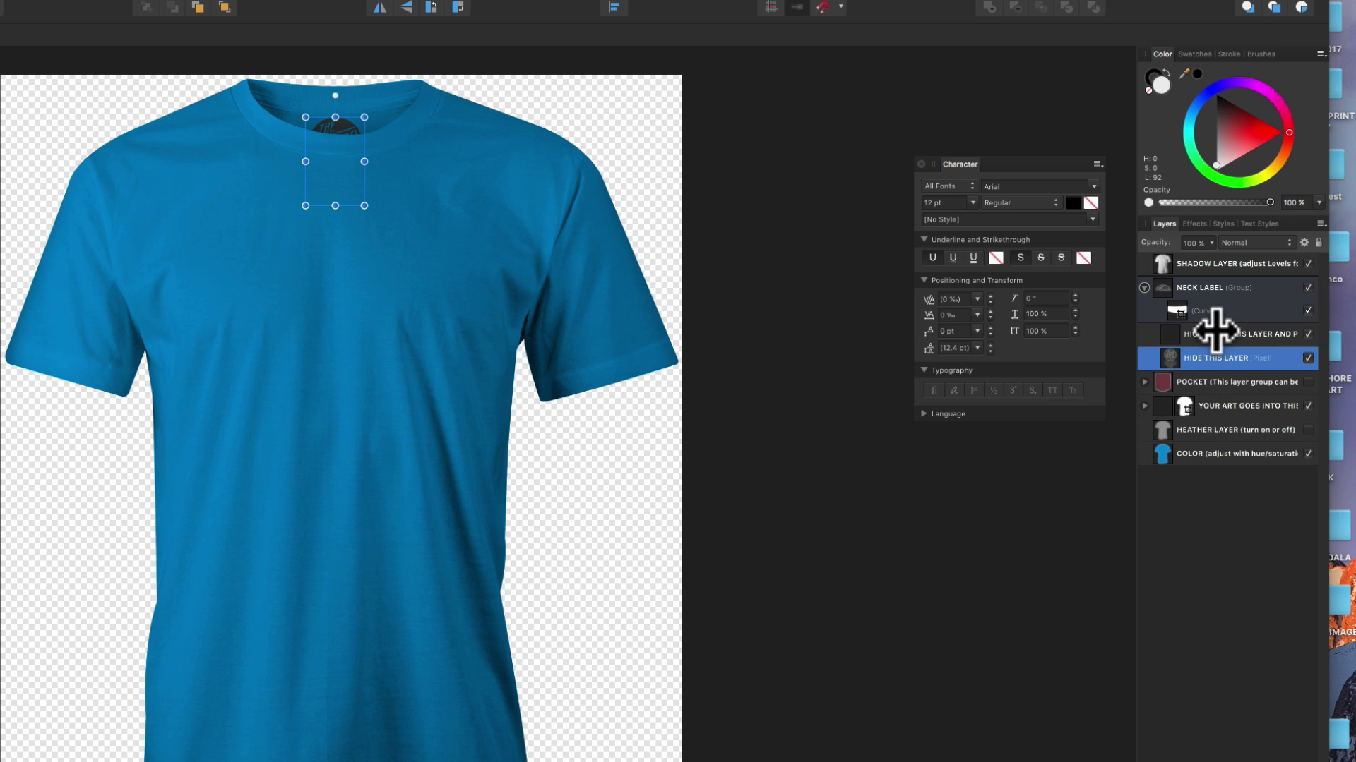
Step: Show the maroon pocket and select its POCKET COLOR layer
click(1144, 288)
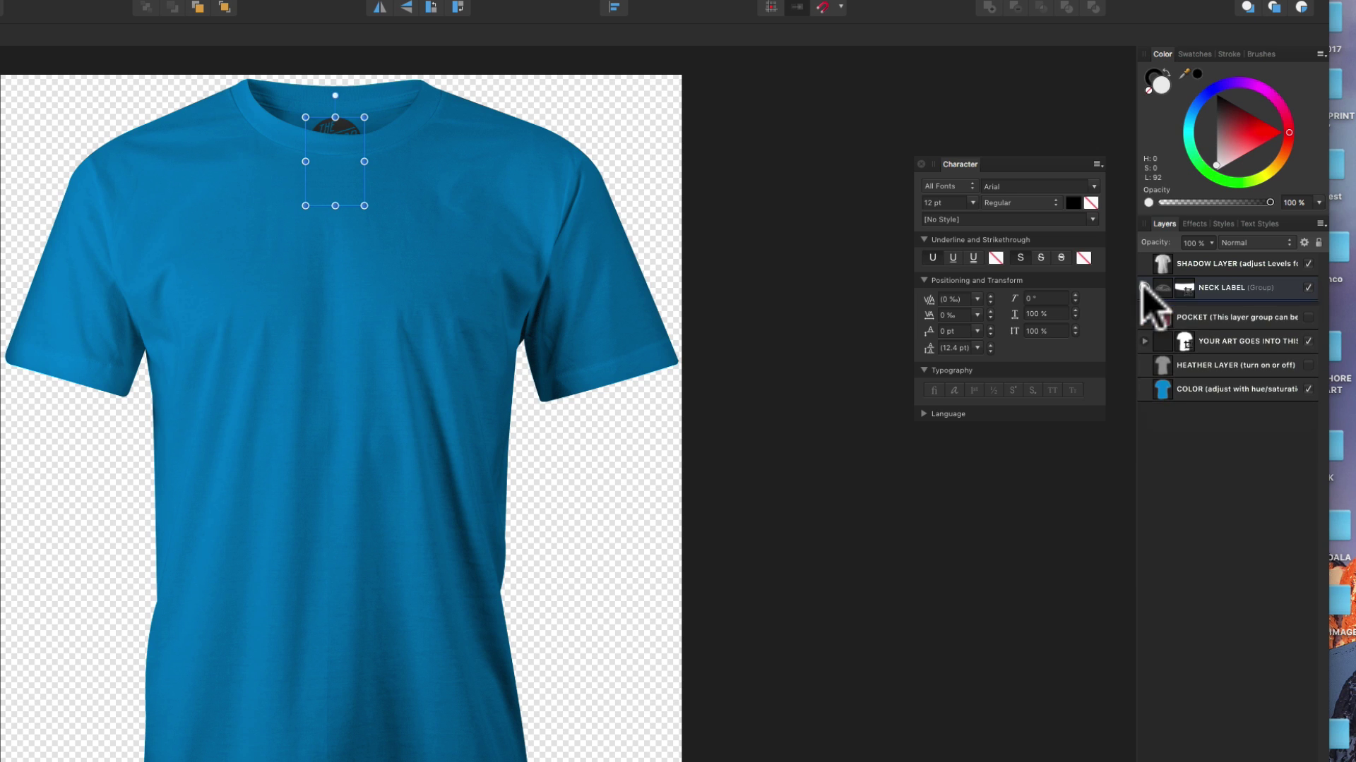
click(1308, 311)
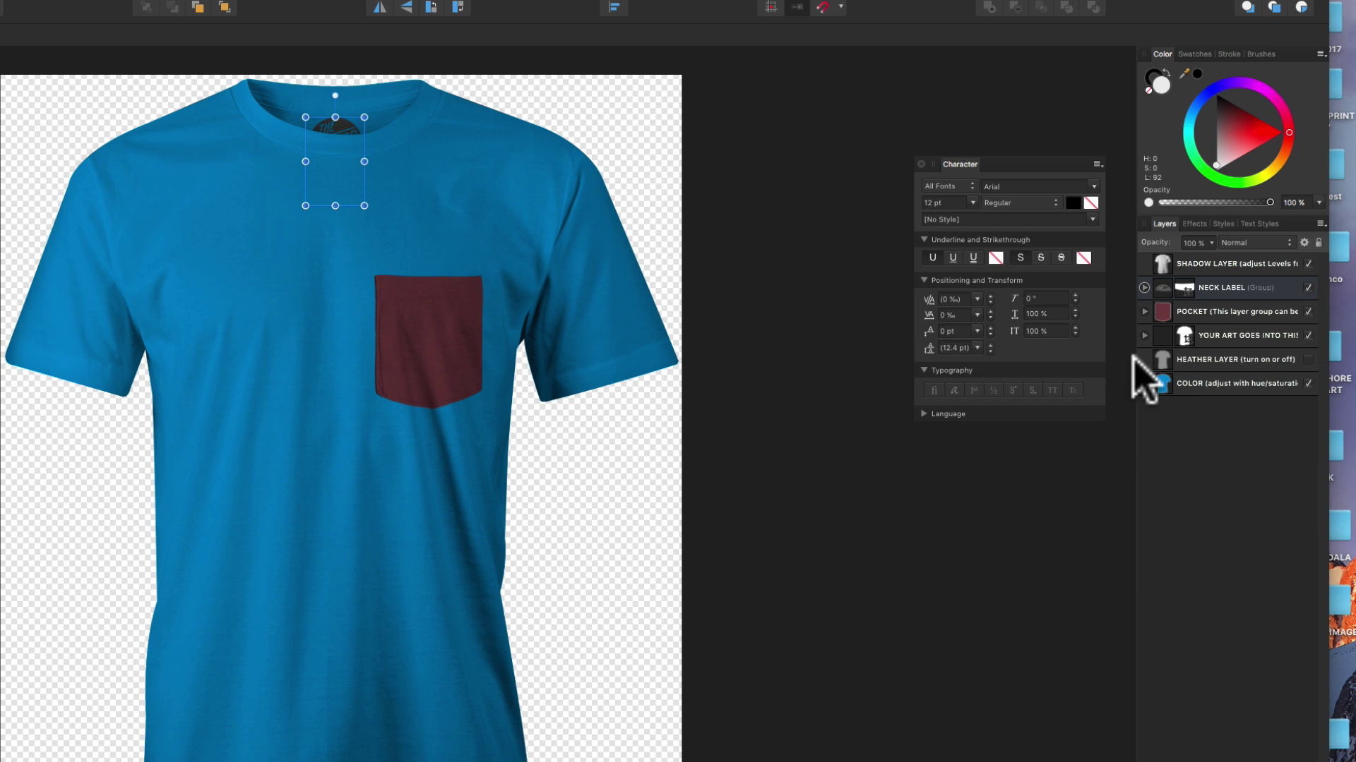
click(1144, 311)
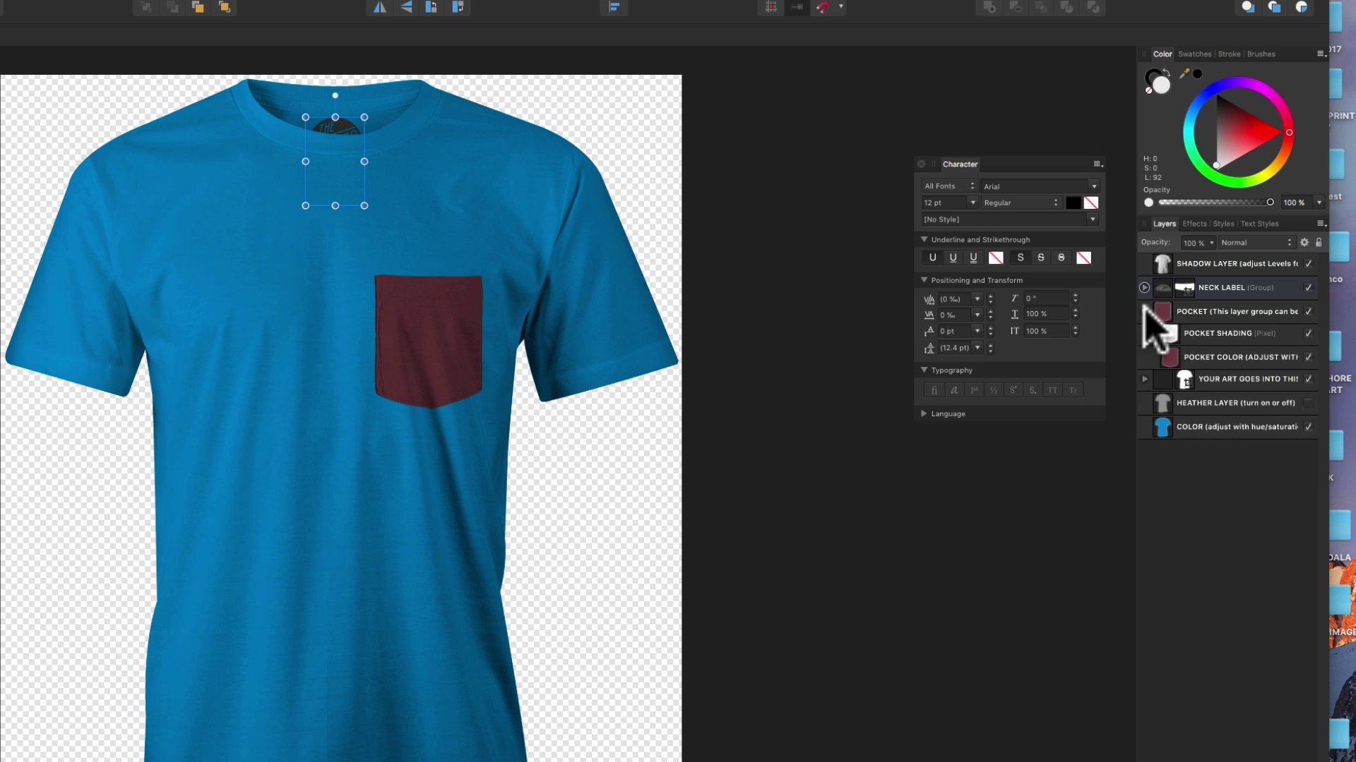
click(1232, 360)
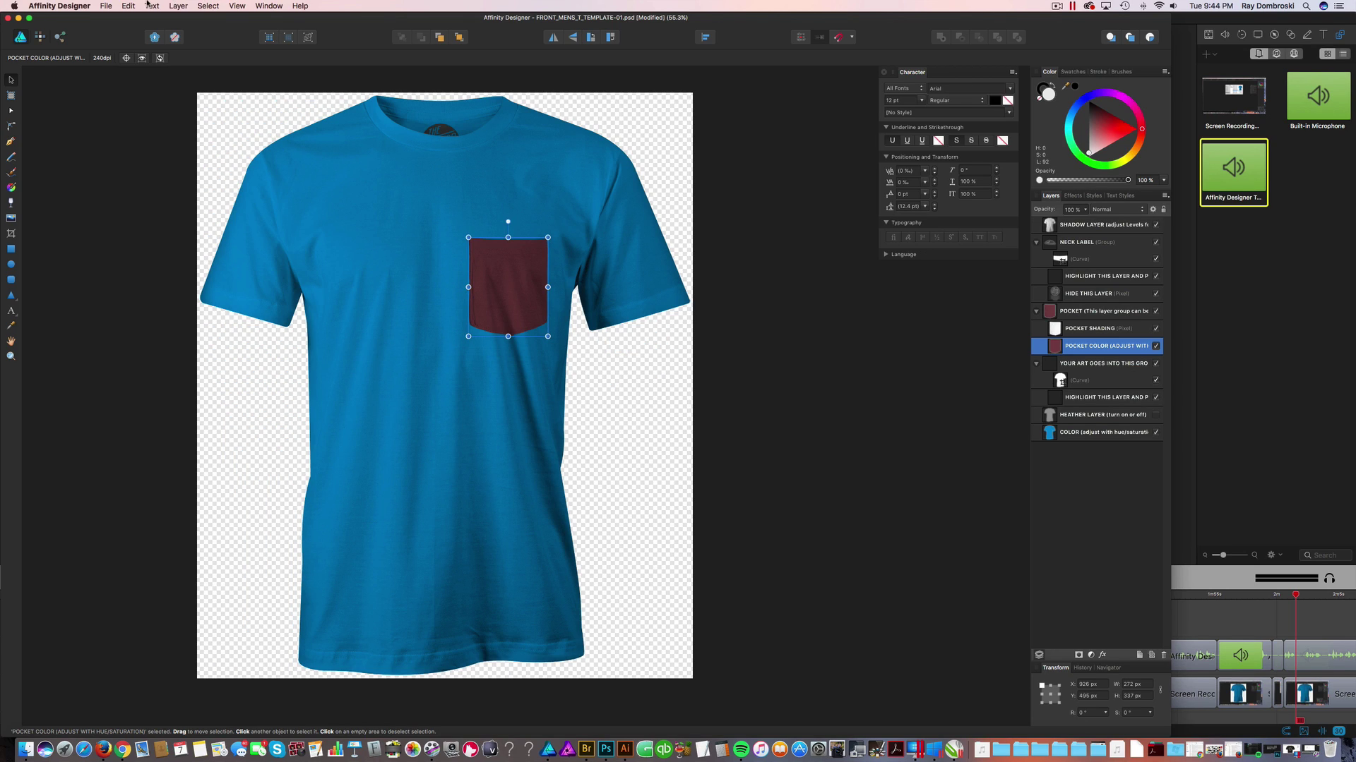
Step: Add an HSL adjustment with 92% saturation and -68.6° hue, then hide POCKET
click(173, 5)
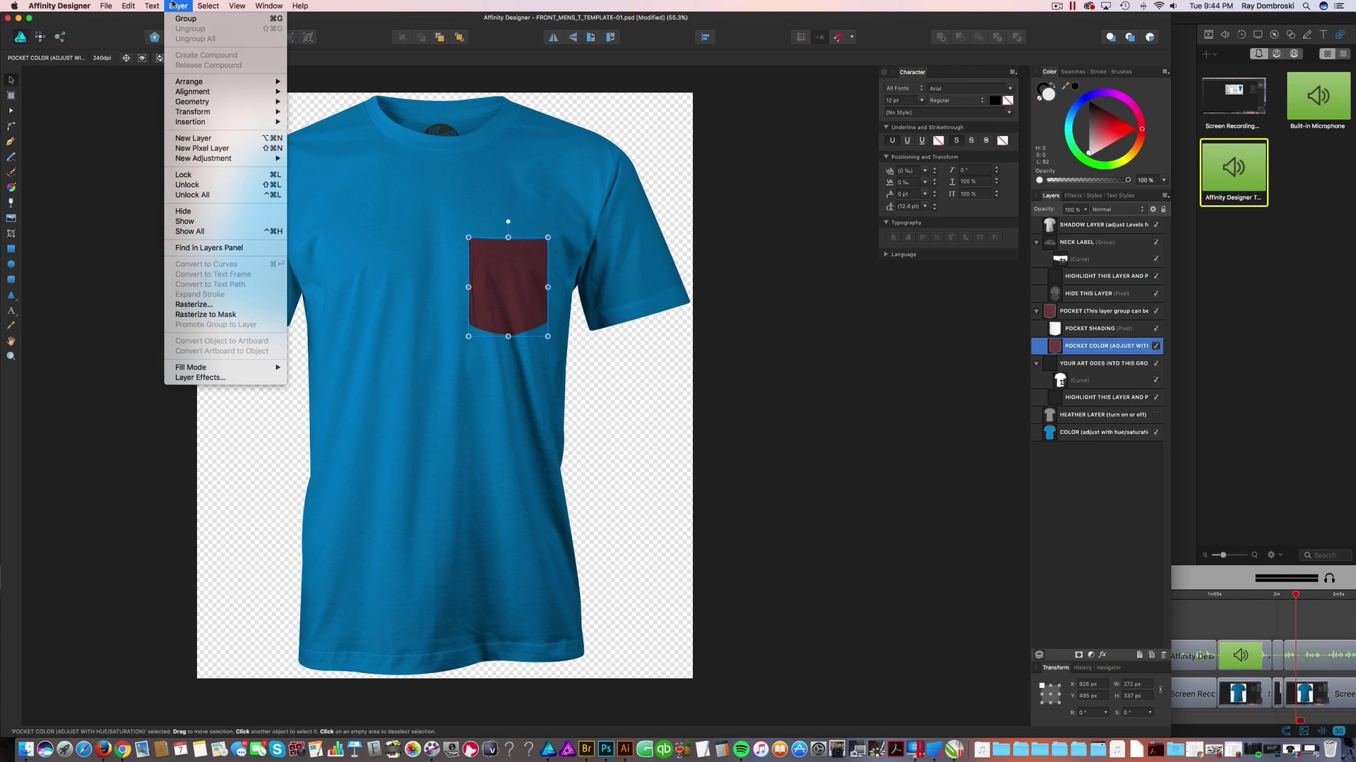
mouse_move(212, 159)
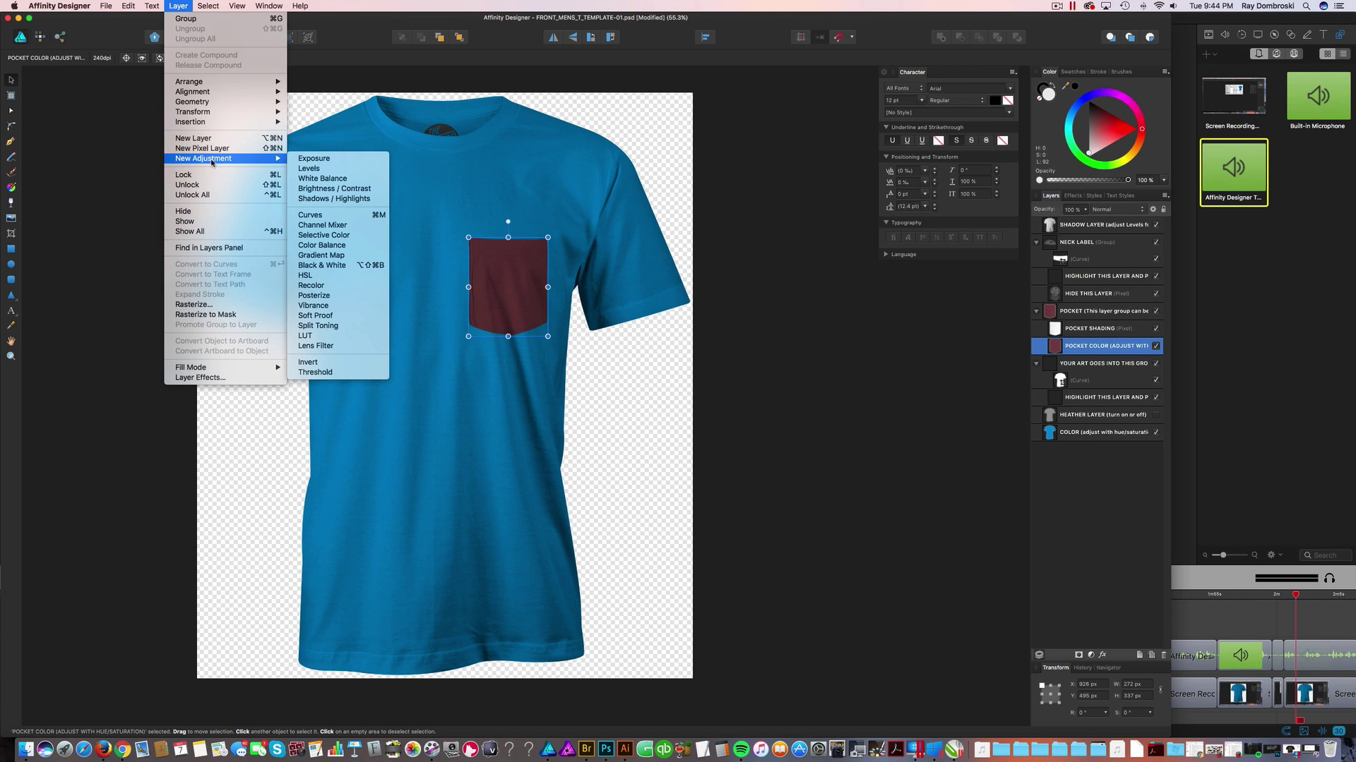
click(322, 275)
drag(893, 613, 968, 614)
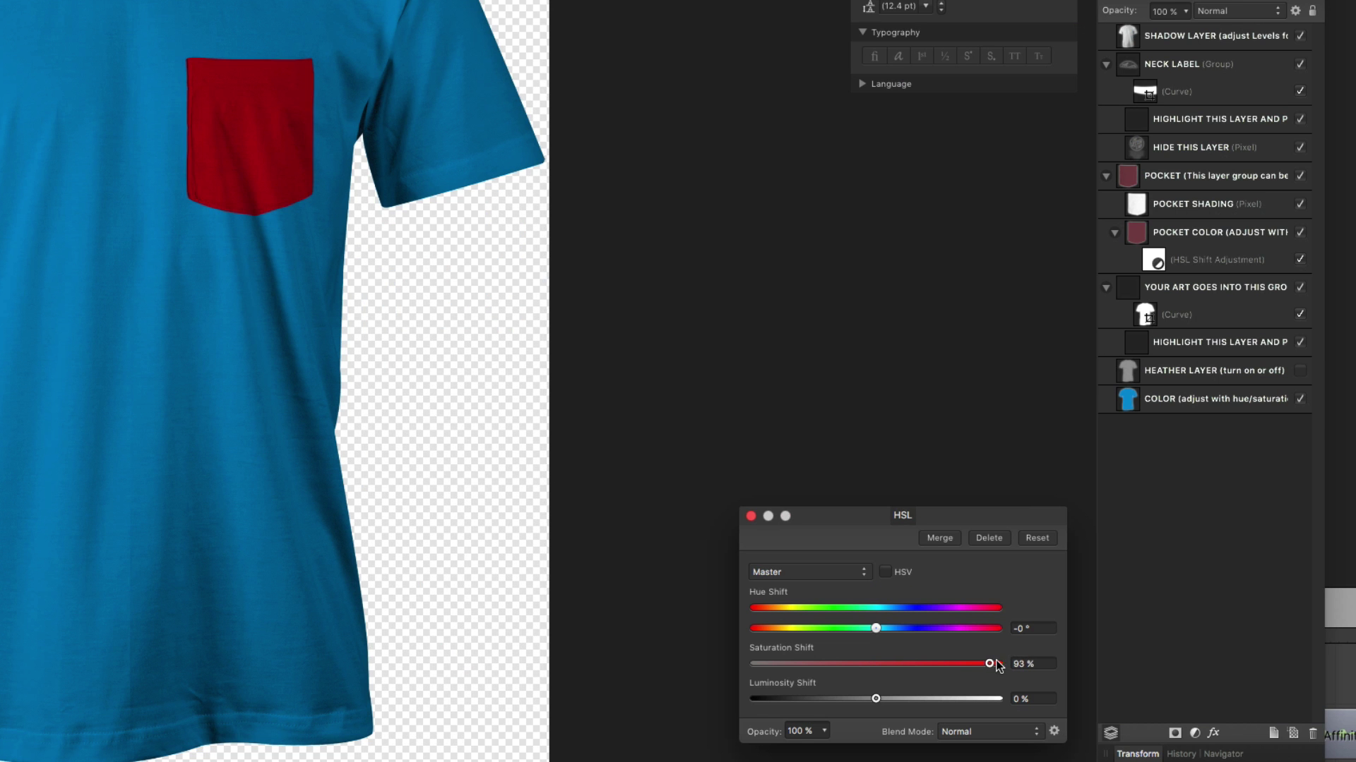
drag(992, 663, 987, 664)
drag(879, 629, 833, 626)
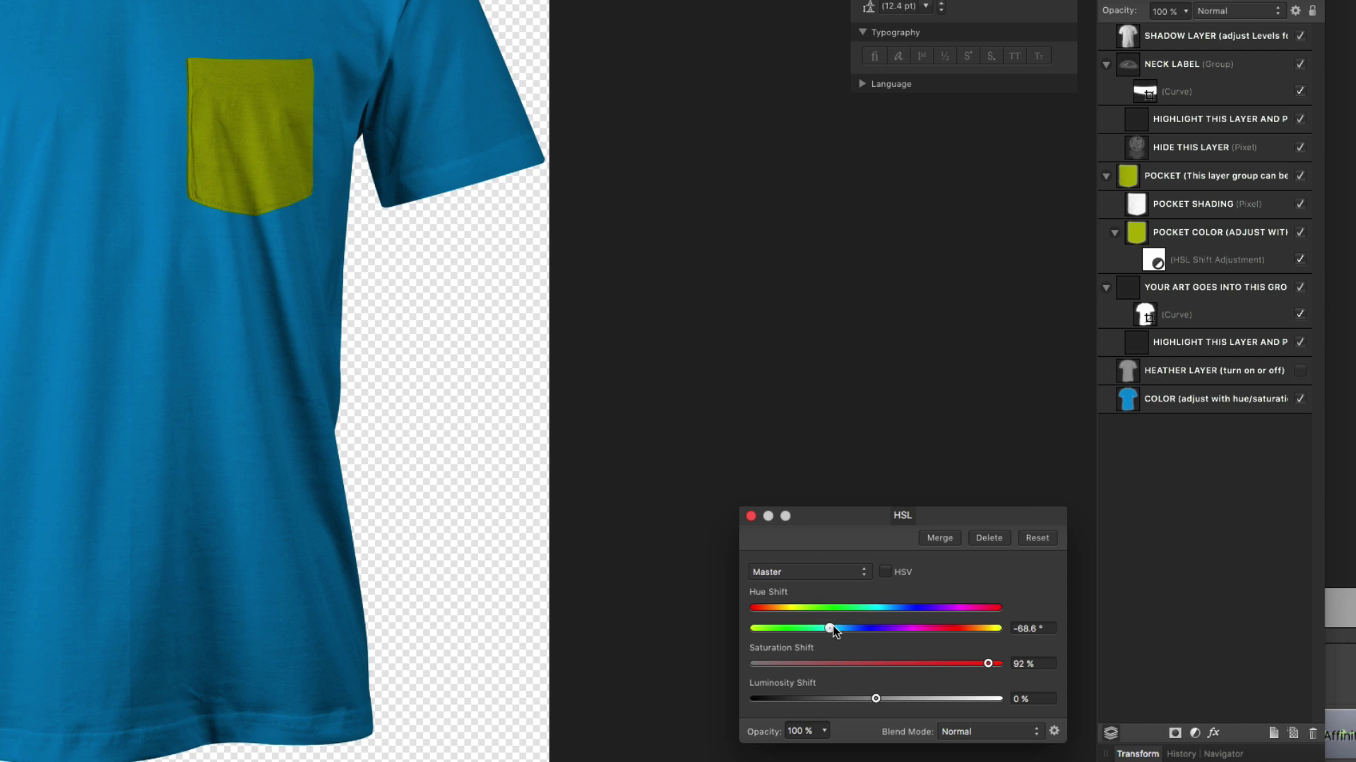
click(751, 516)
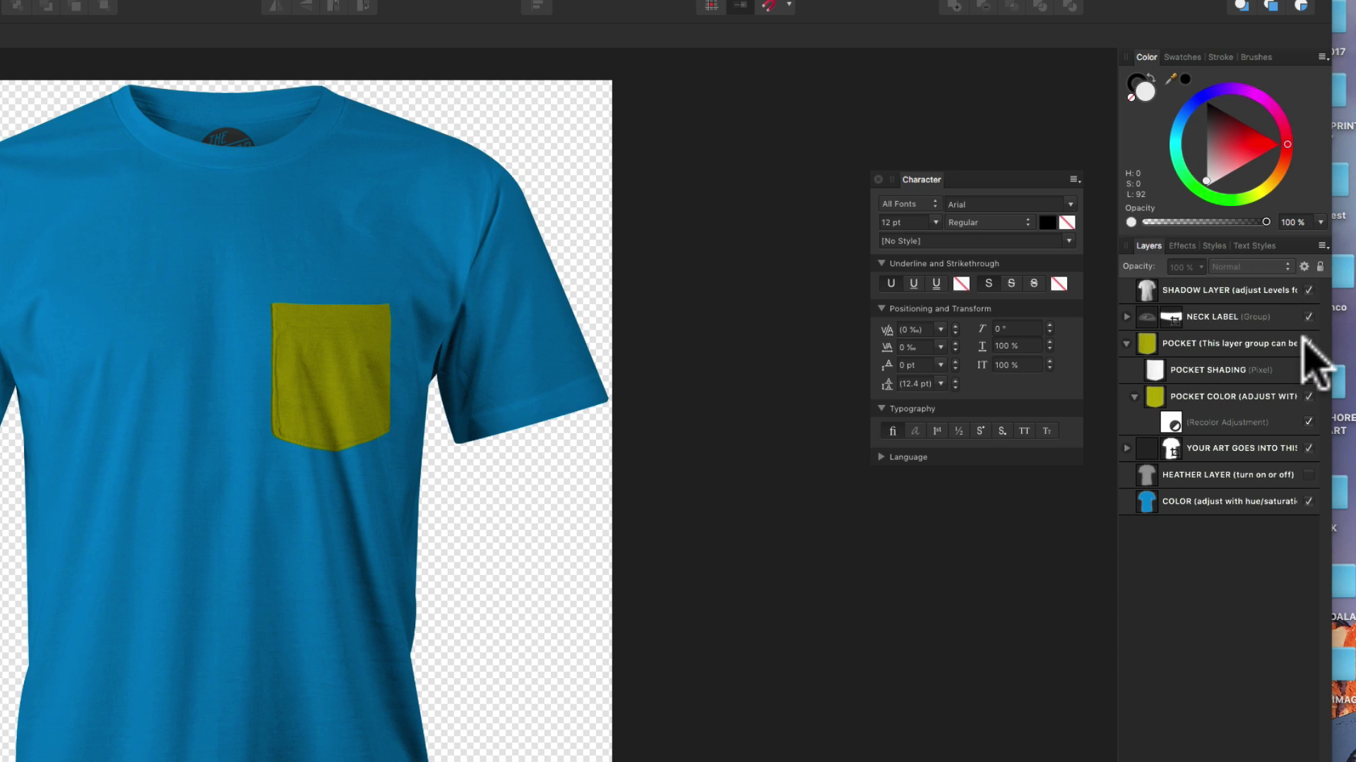
click(1307, 343)
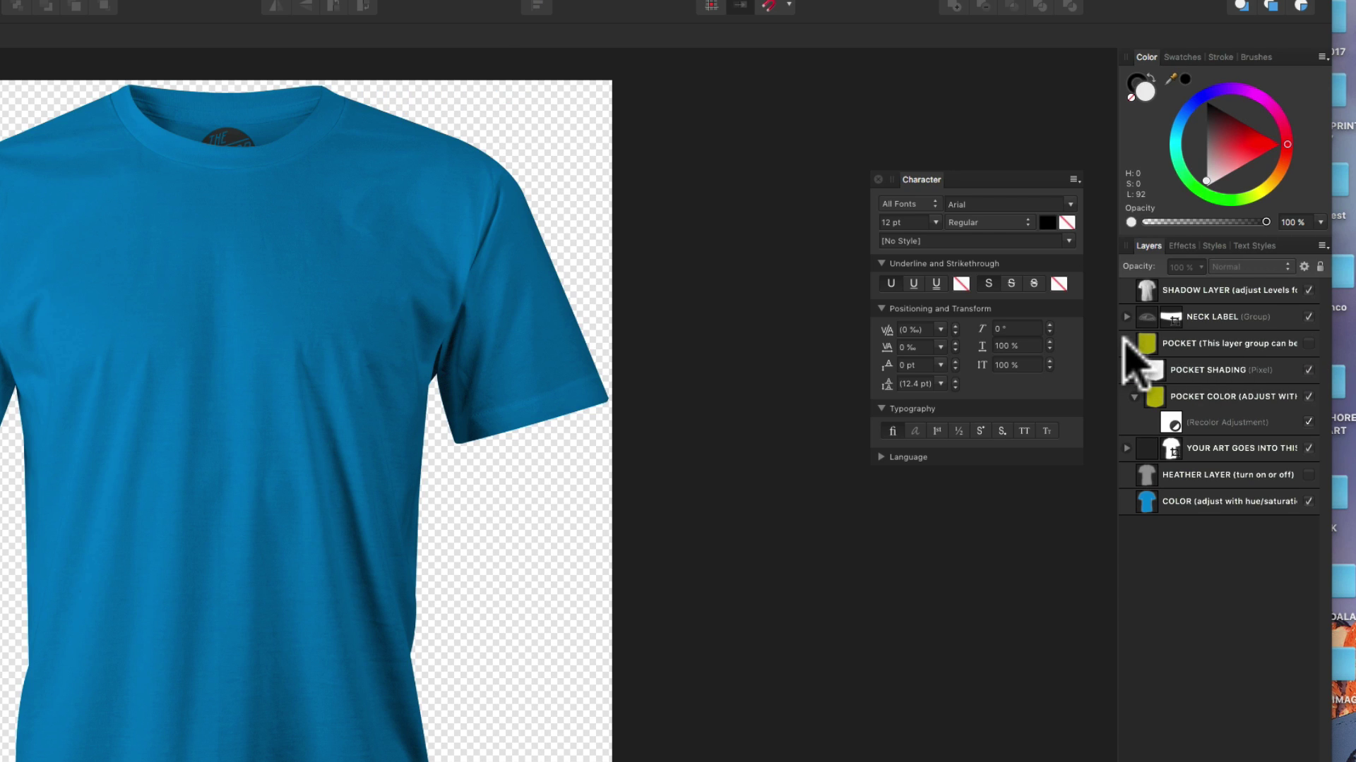
Step: Show the HEATHER LAYER over the shirt and set its opacity to 42%
click(1127, 343)
click(1218, 301)
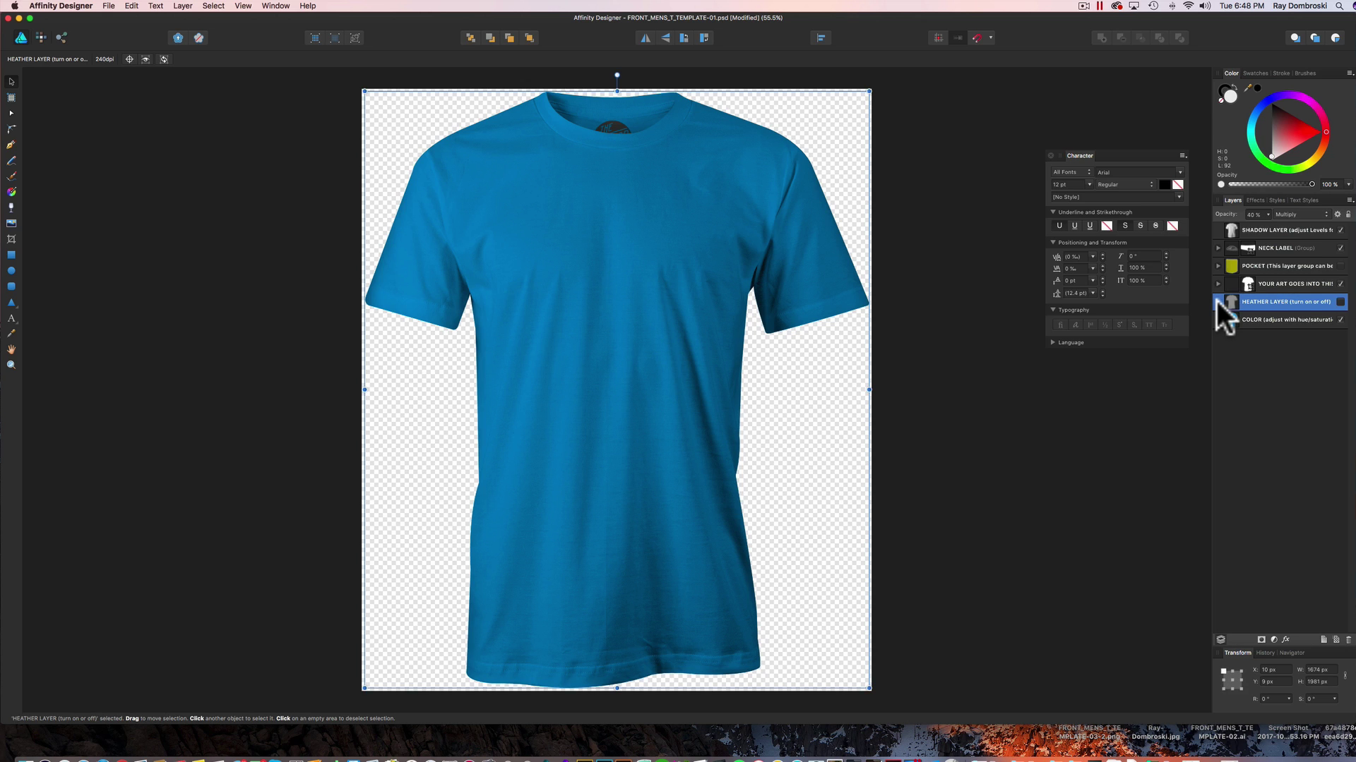
click(1340, 302)
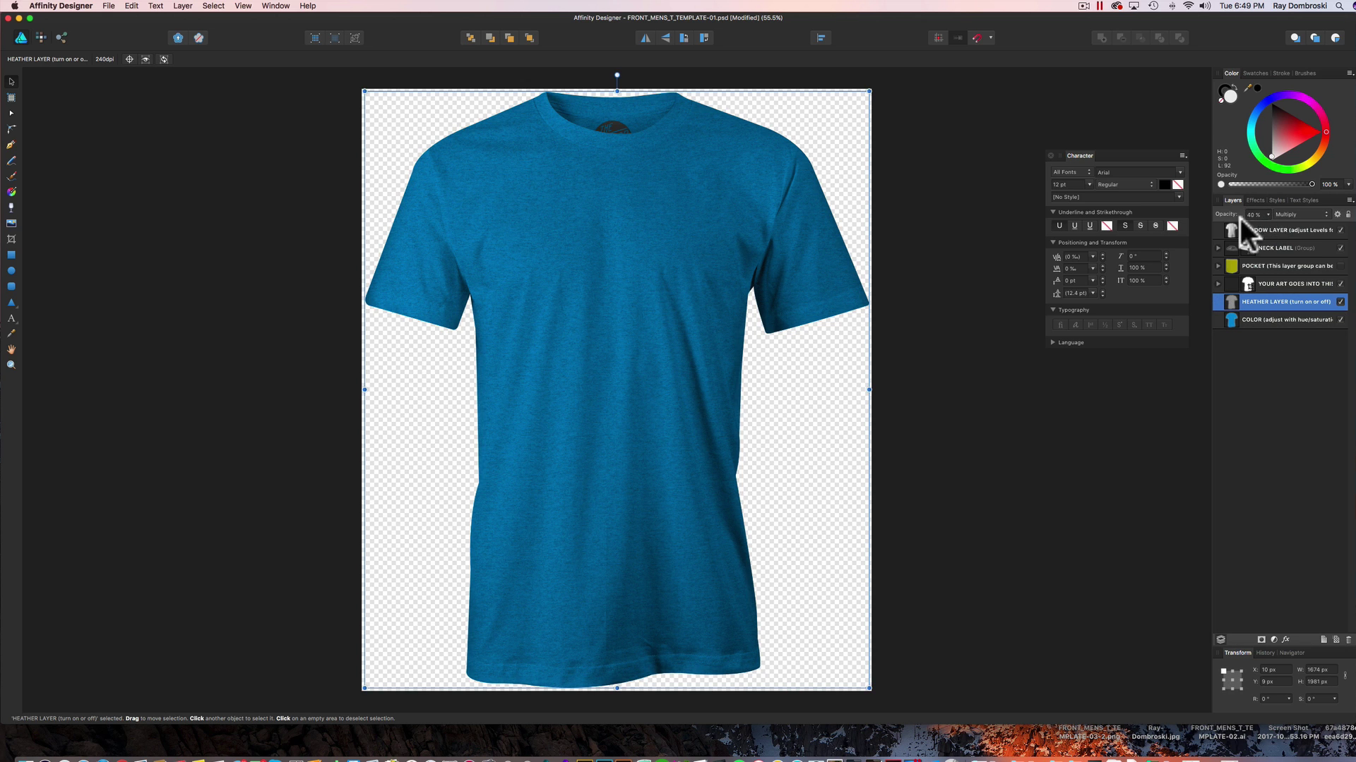
click(1269, 213)
click(1302, 228)
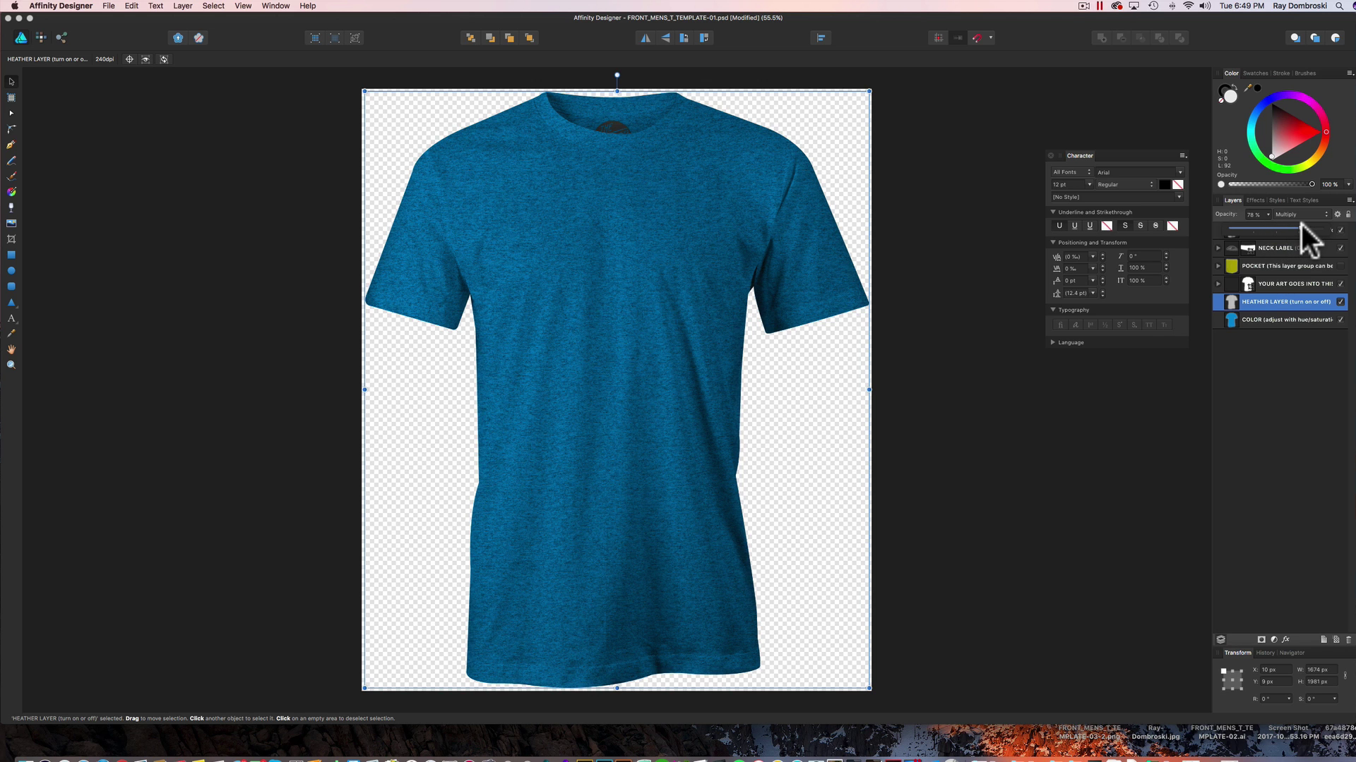
drag(1299, 228, 1268, 228)
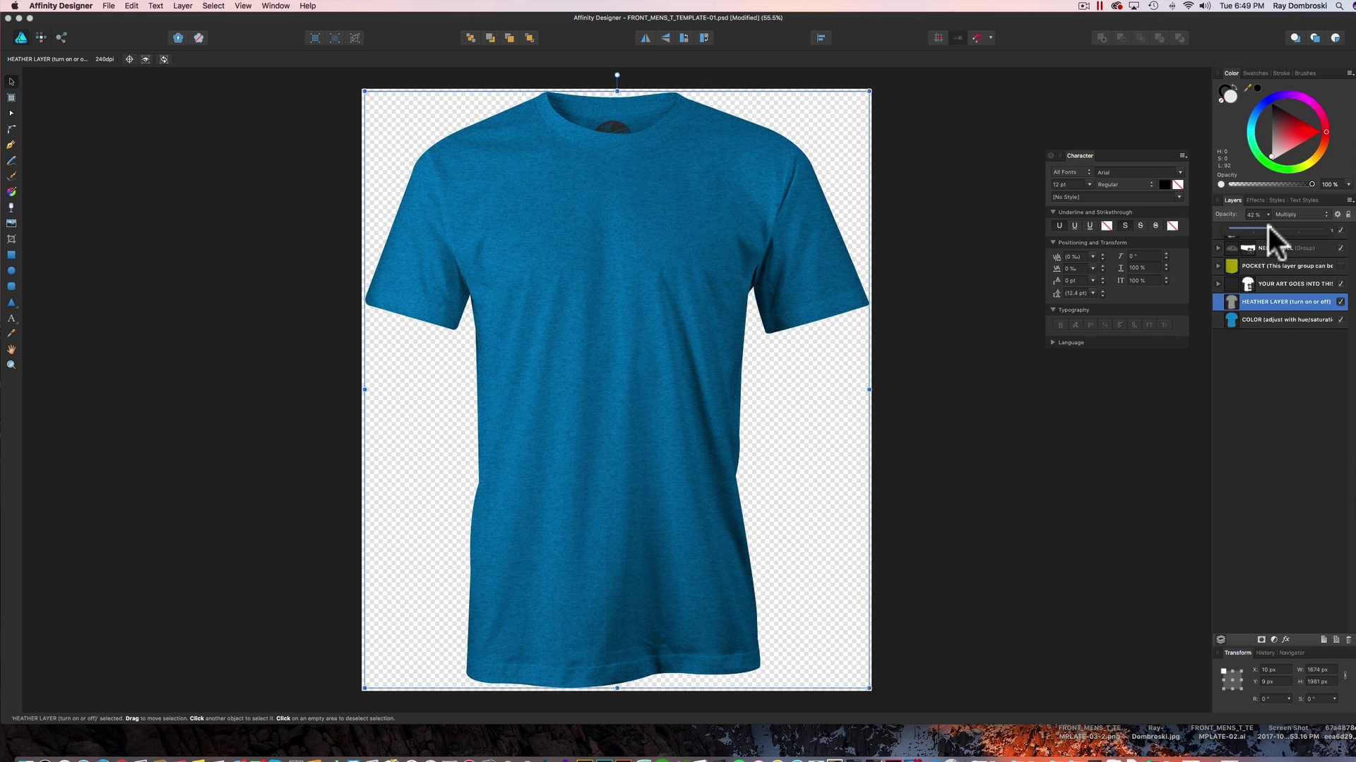
click(1285, 359)
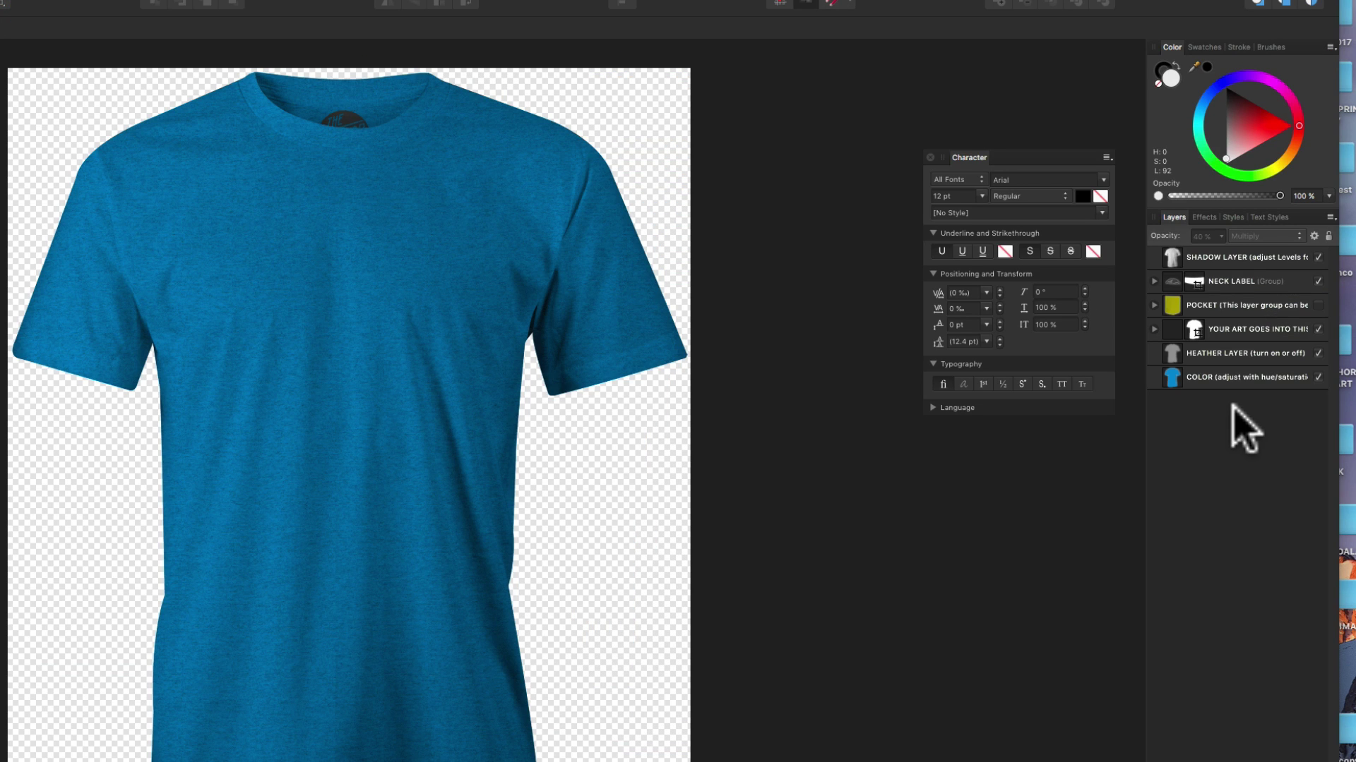
Step: Give the COLOR layer an HSL adjustment with -100% saturation and -84% luminosity
click(1206, 377)
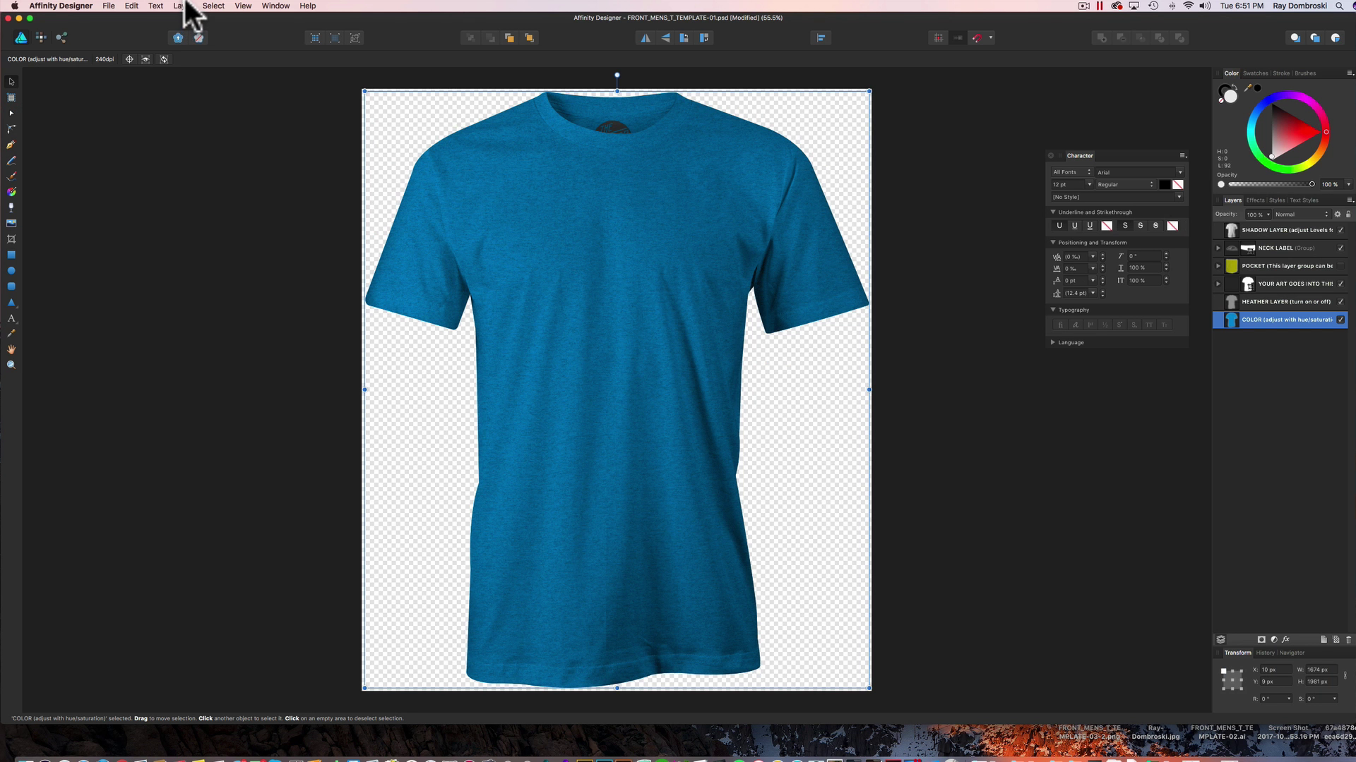
click(185, 6)
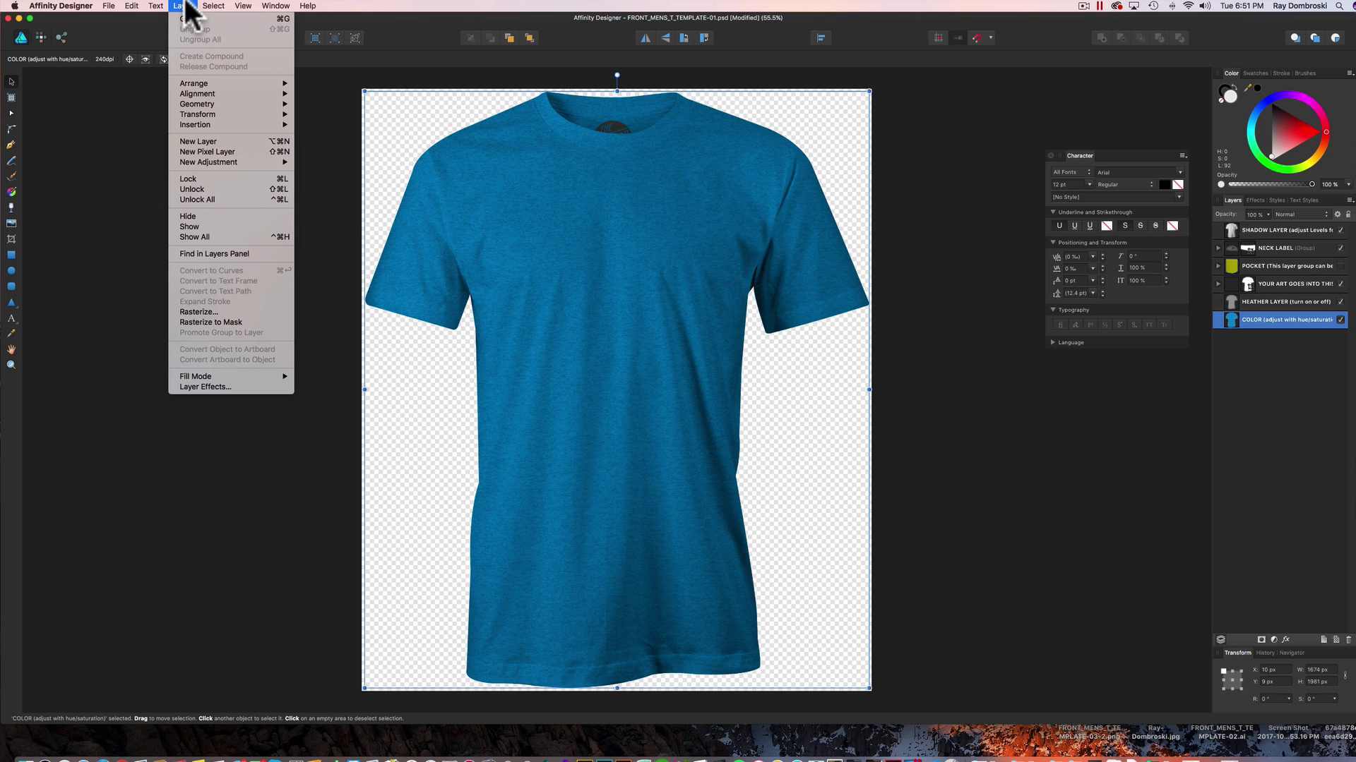
mouse_move(198, 162)
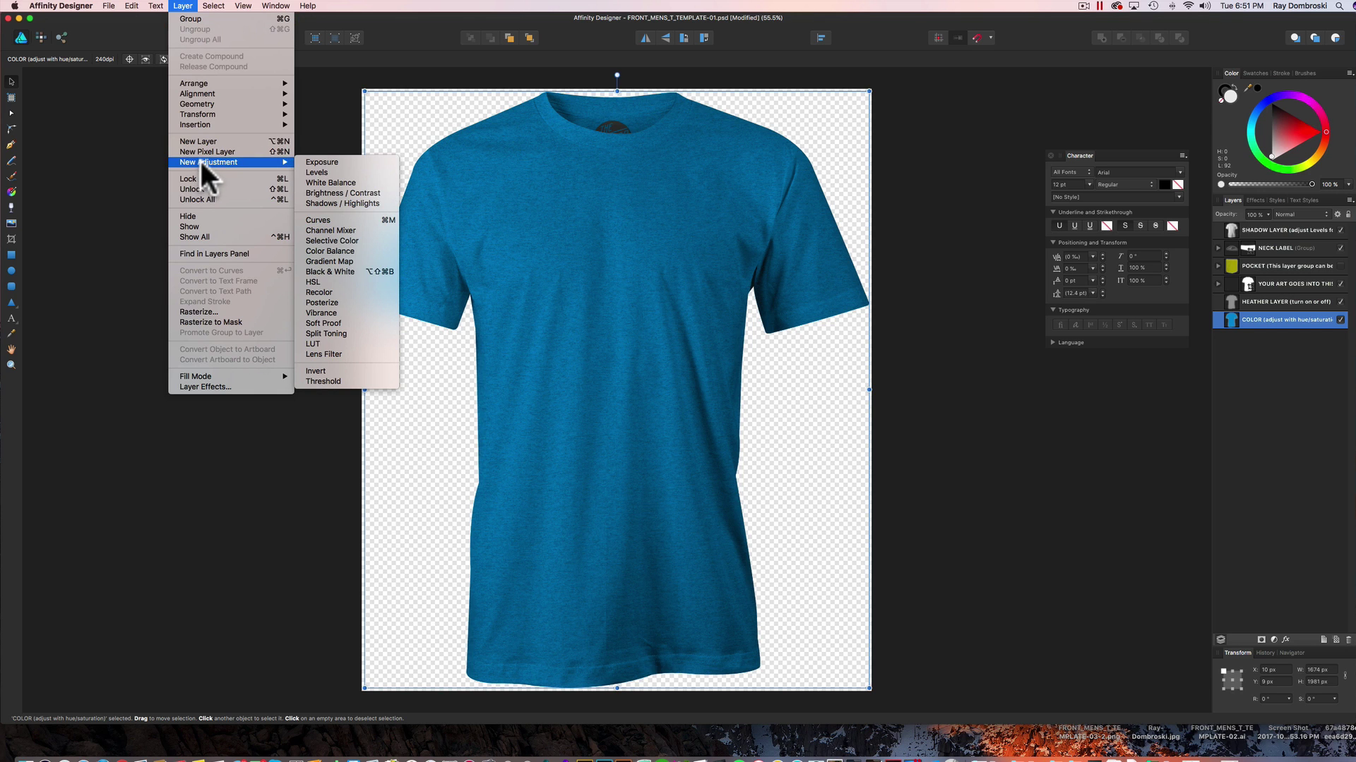
click(367, 282)
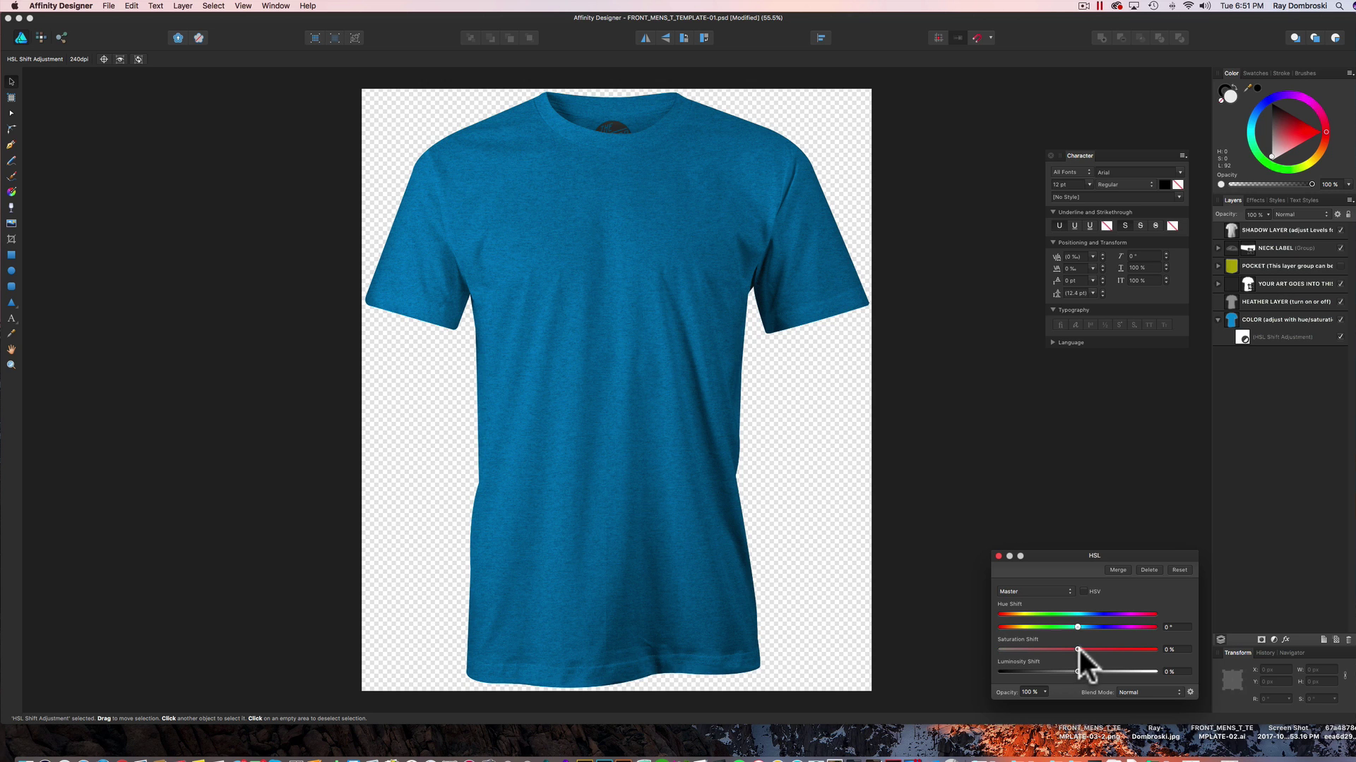
drag(1078, 647, 952, 646)
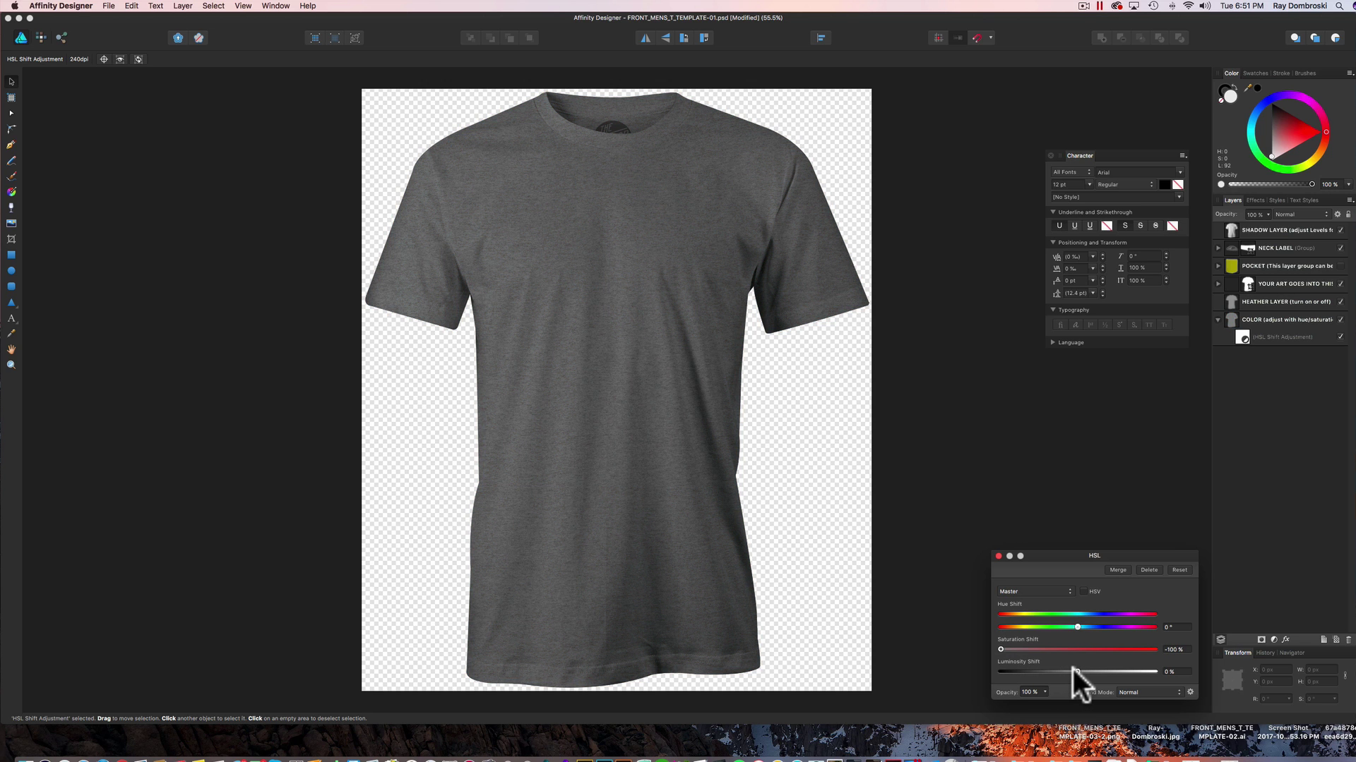
drag(1073, 668, 1032, 671)
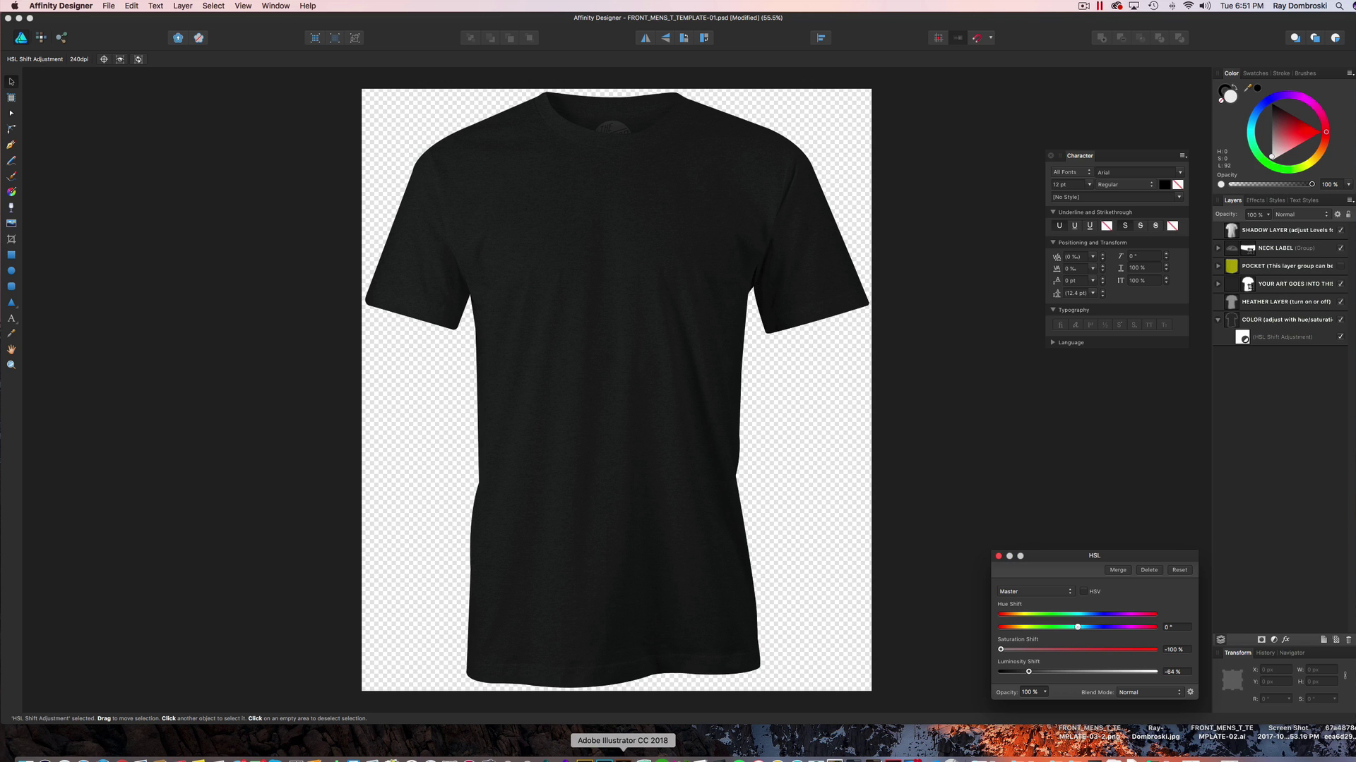
Step: In Illustrator, select the Graphic Design Launch Kit logo and switch to Direct Selection
click(622, 758)
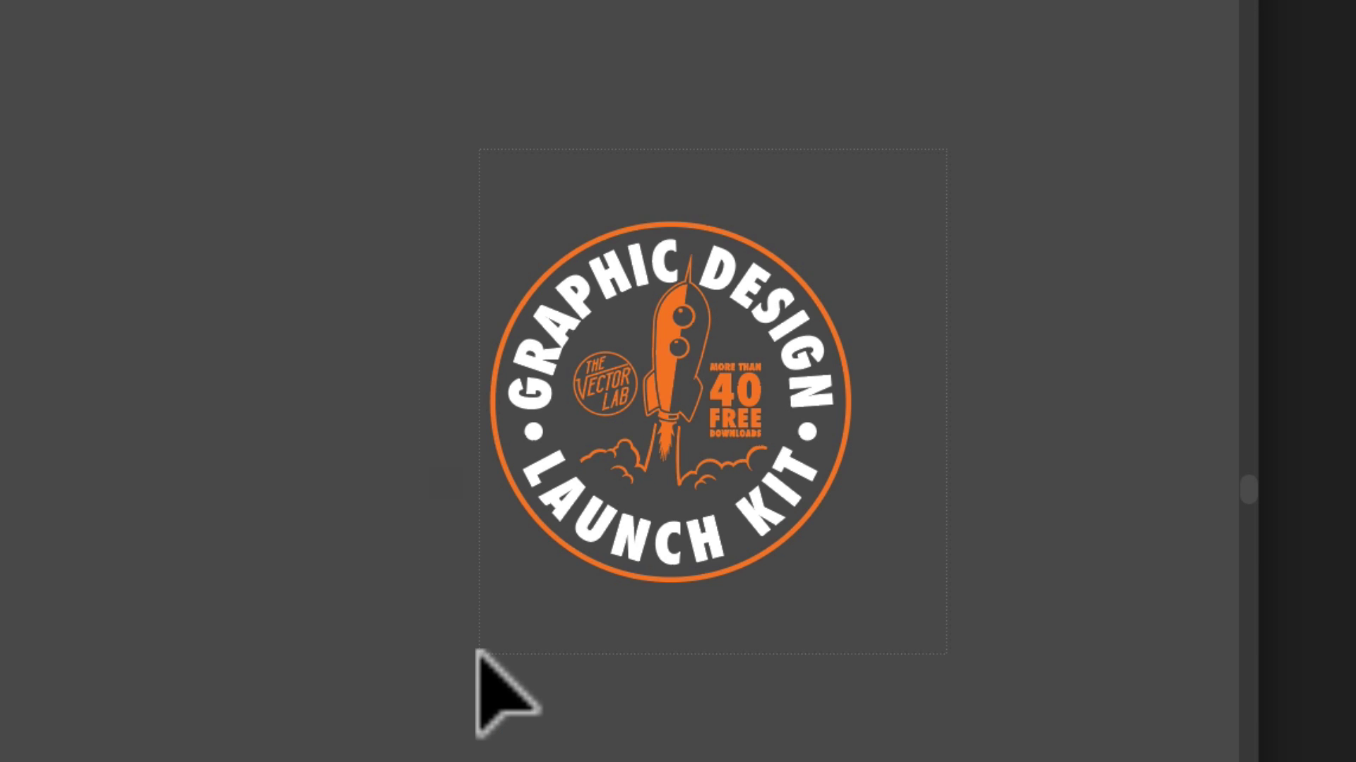
click(478, 651)
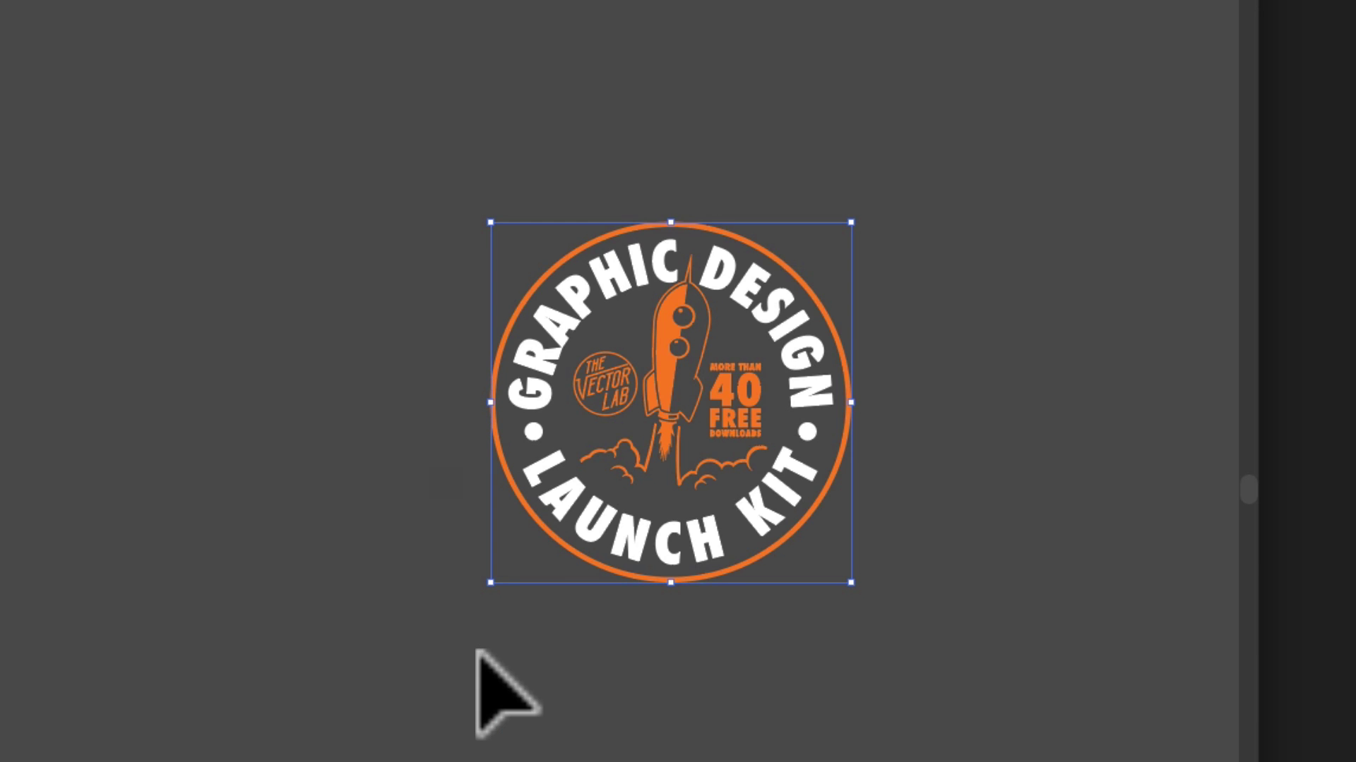
key(a)
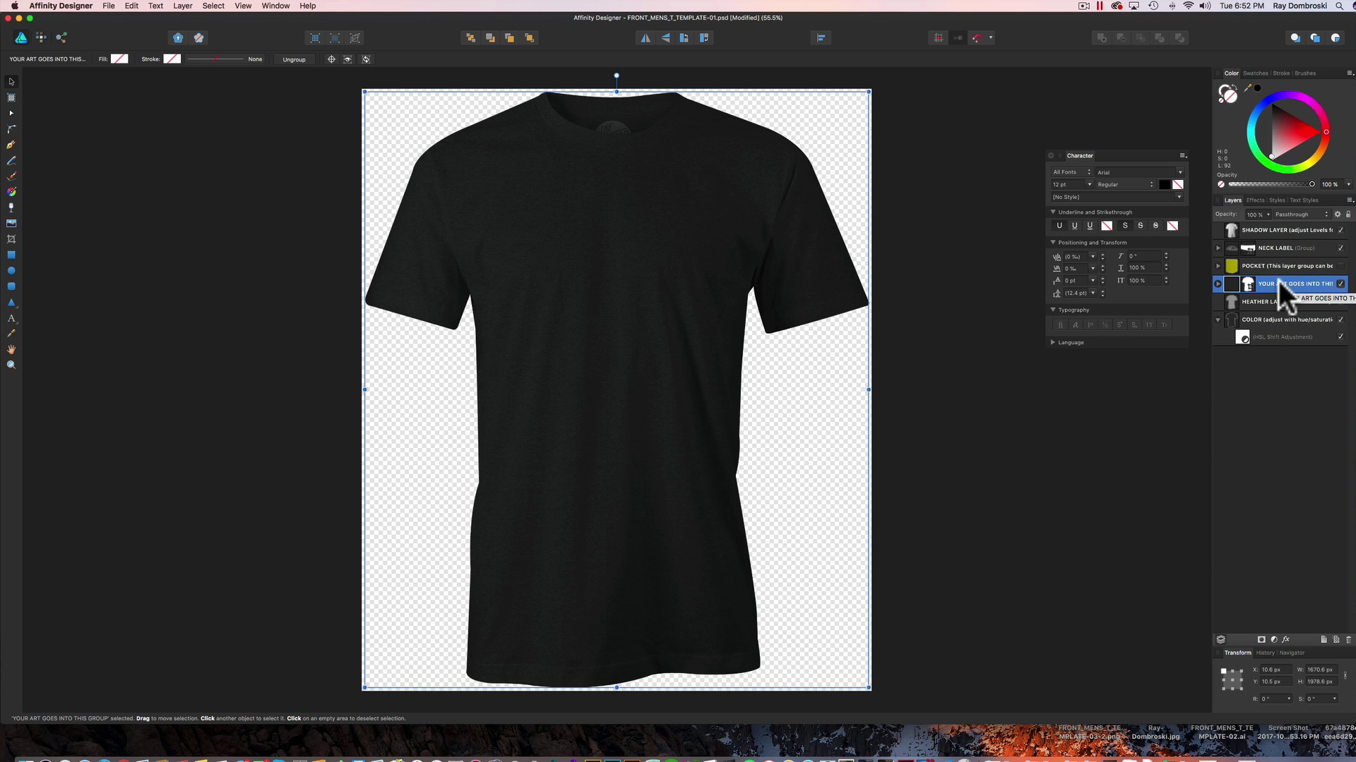
Step: Paste the logo above HIGHLIGHT in the art group, enlarge to about 541 px, centre on chest
click(1217, 283)
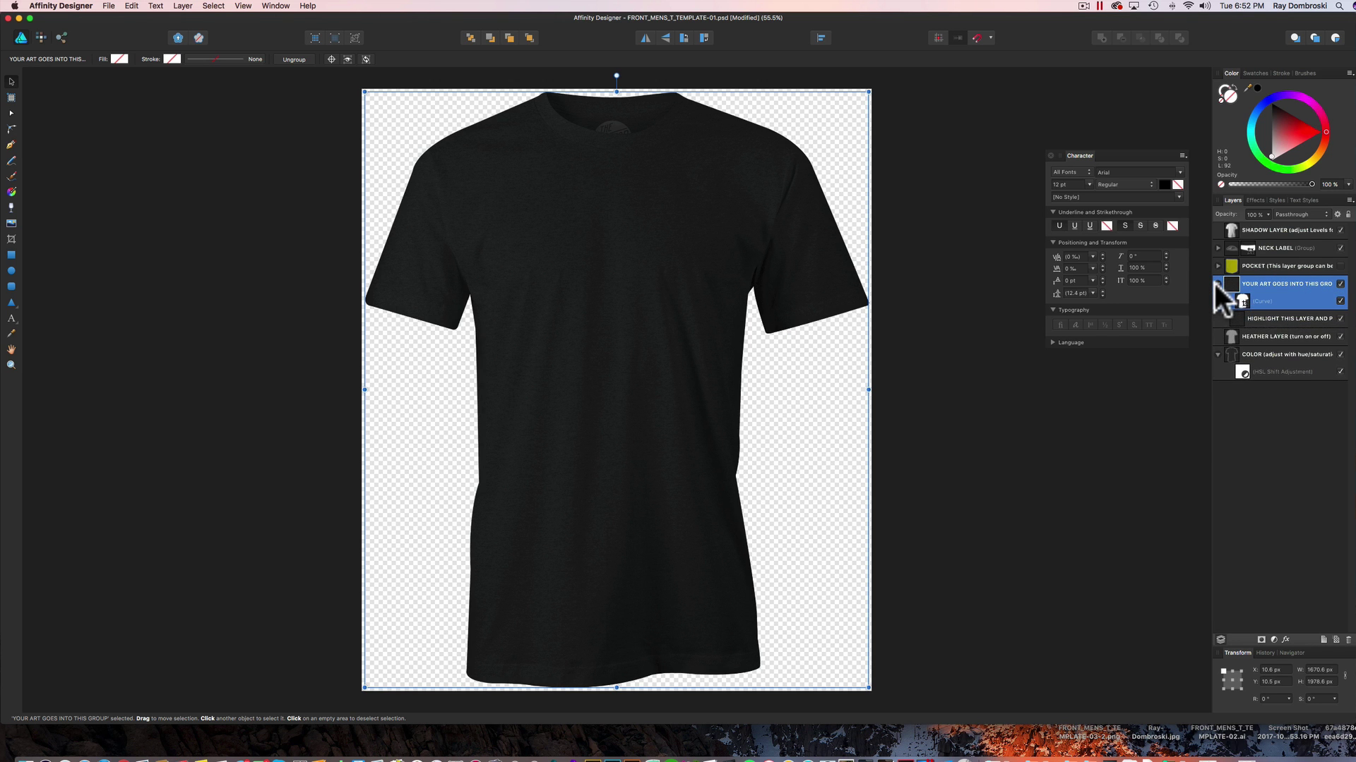
click(1268, 317)
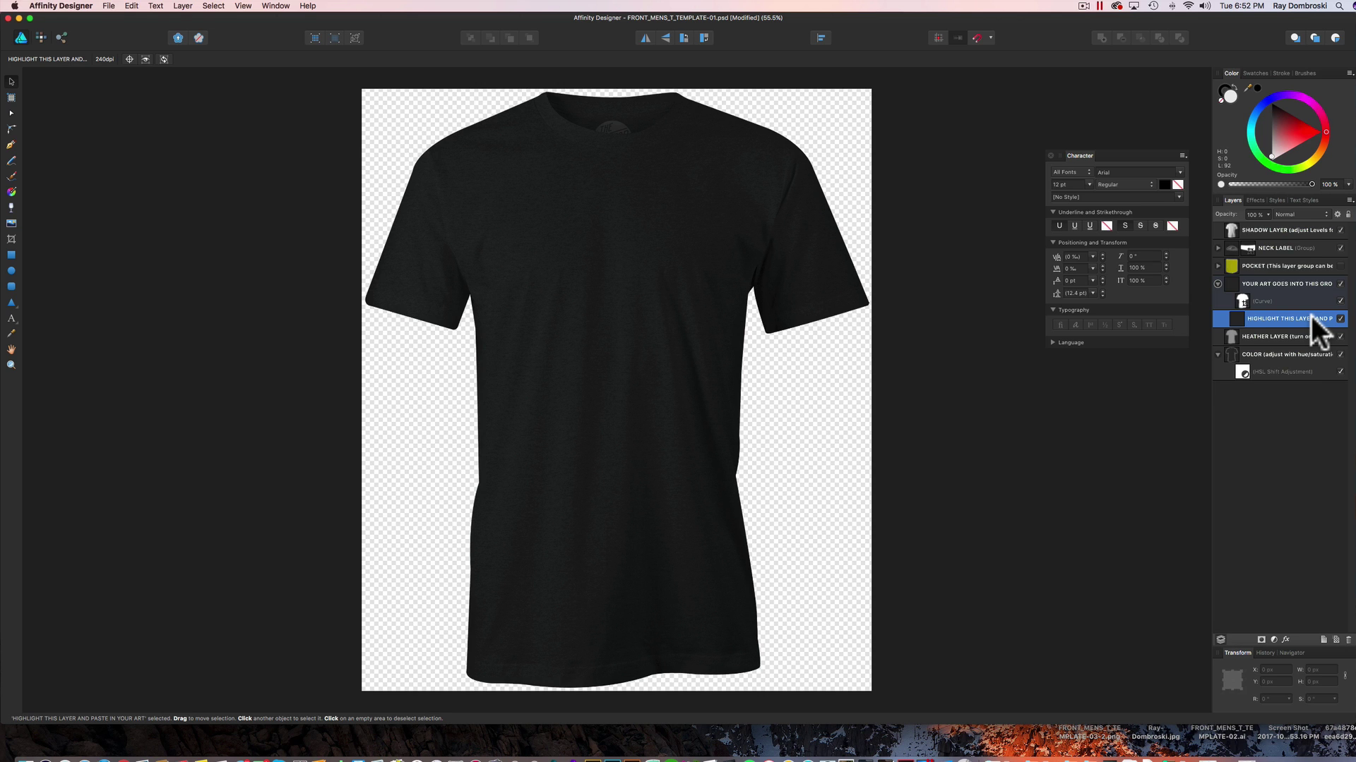
key(super+v)
drag(492, 226, 637, 335)
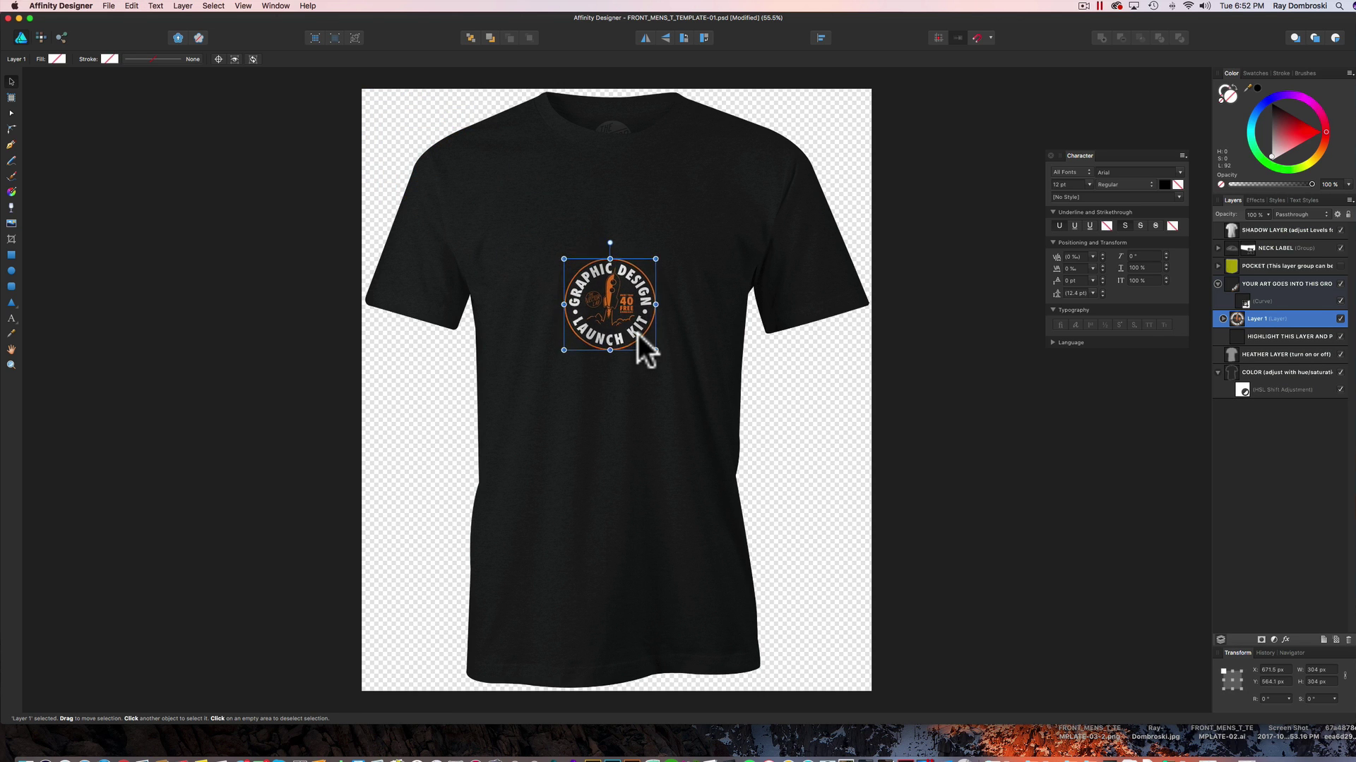
drag(655, 259, 725, 187)
drag(685, 223, 661, 240)
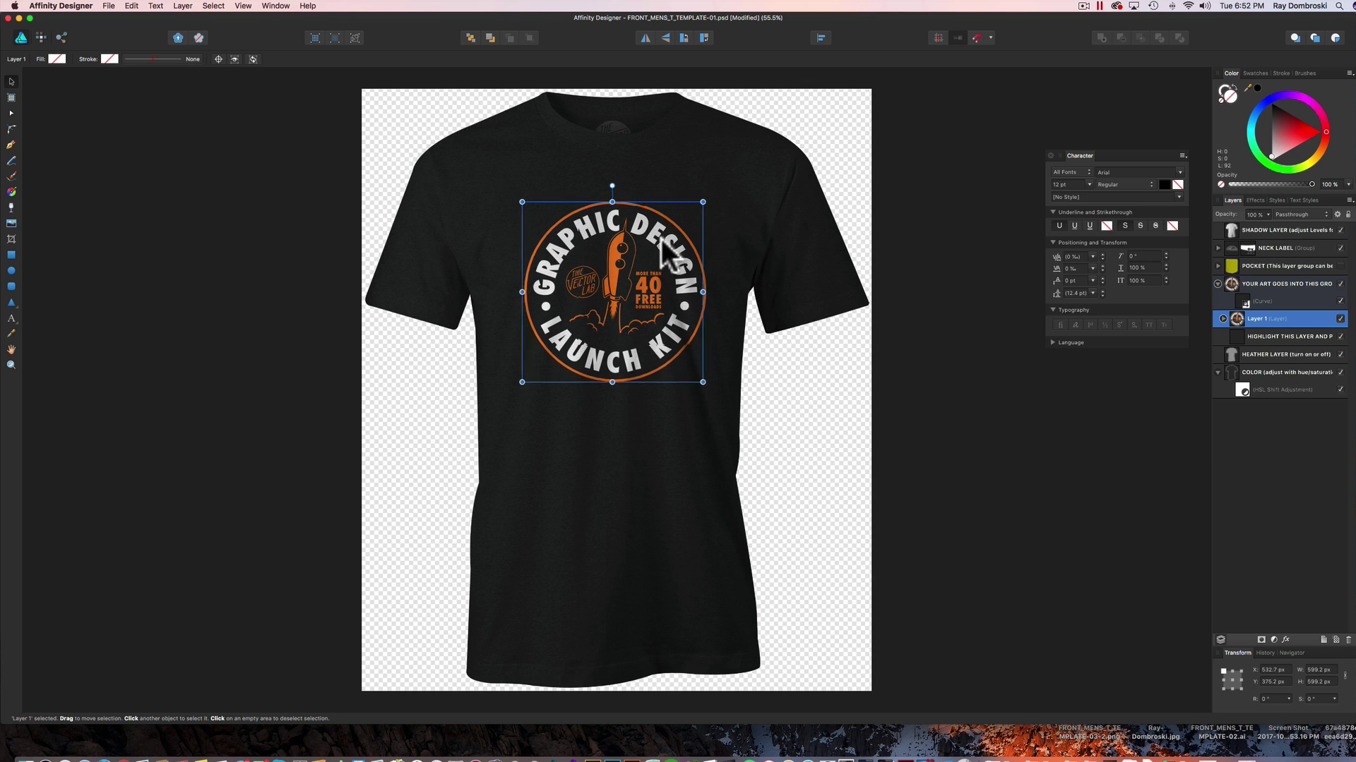